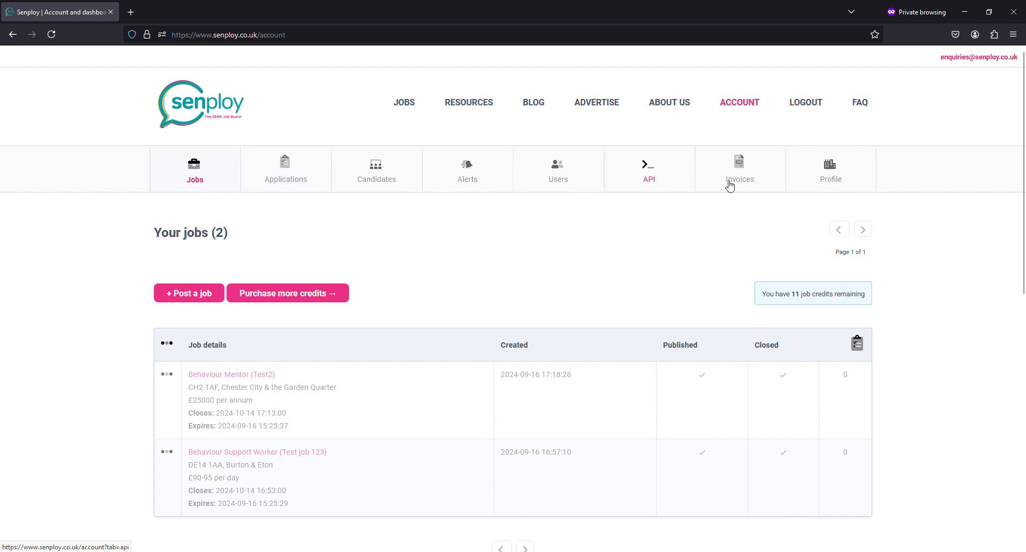
Step: Show the Jobs section of the account dashboard with the two existing postings
left_click(201, 183)
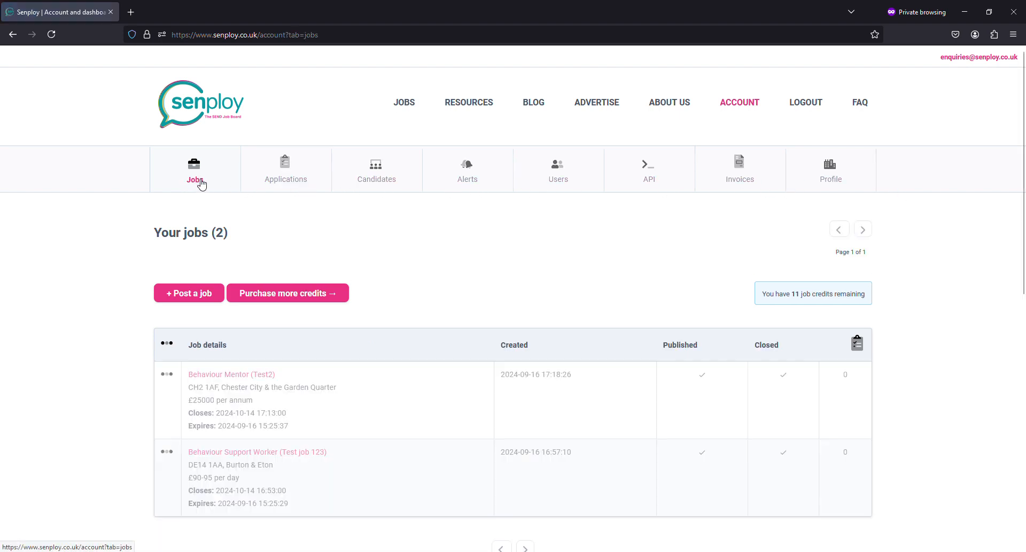
Step: Start a new job posting titled Behaviour Mentor with reference AAtest2
left_click(196, 293)
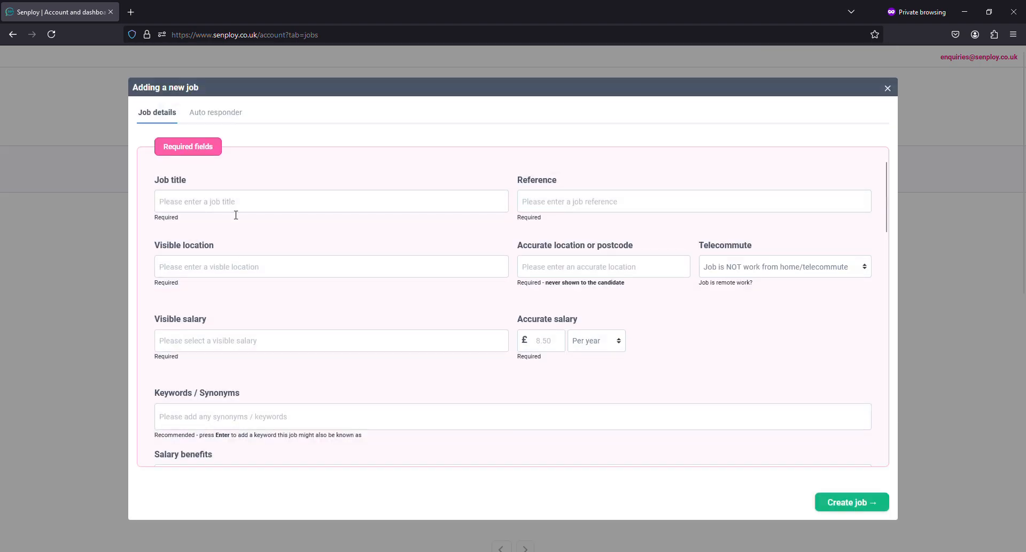
left_click(235, 203)
type("Behaviour")
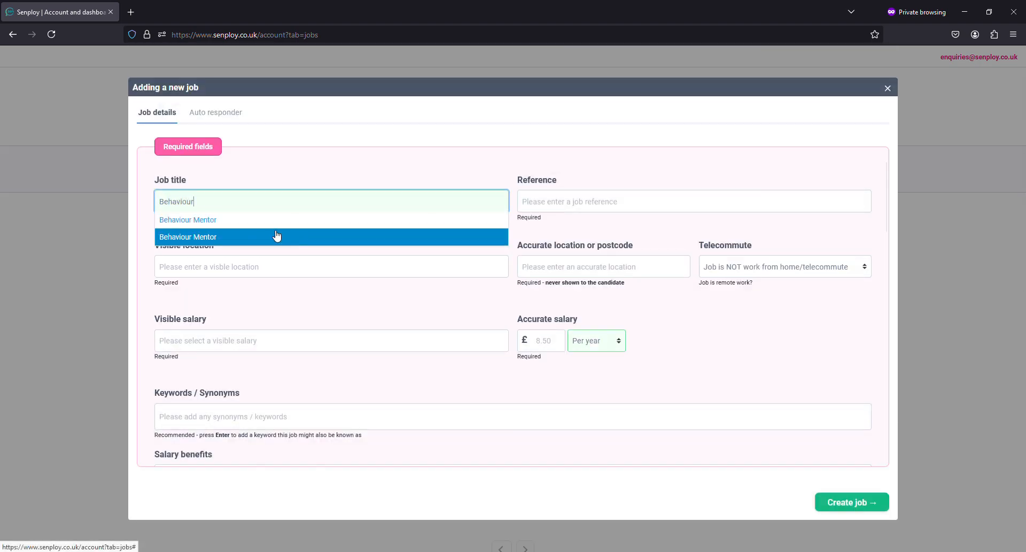
left_click(273, 229)
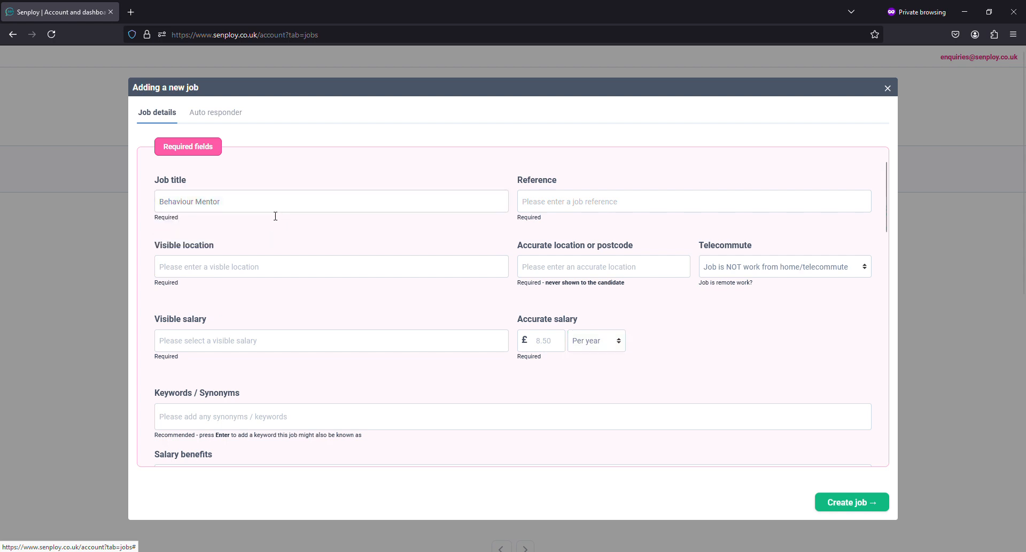
left_click(550, 206)
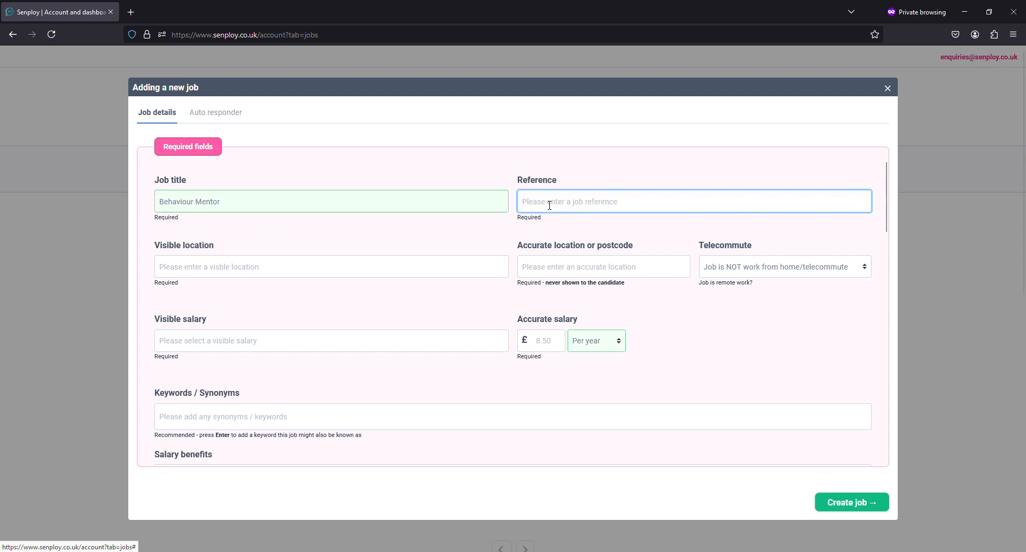
type("AAtest2")
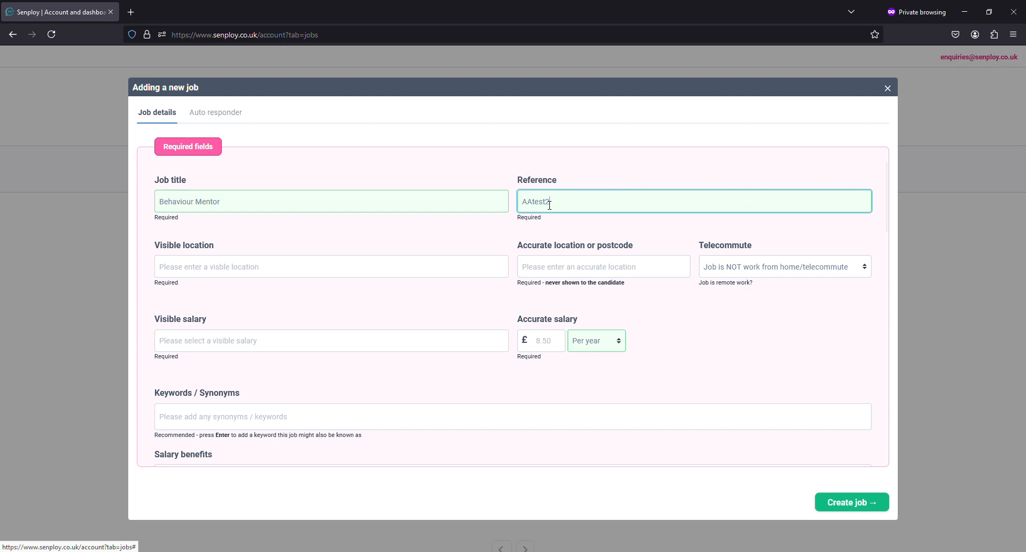
Step: Set the visible location to Chester, Cheshire
left_click(337, 274)
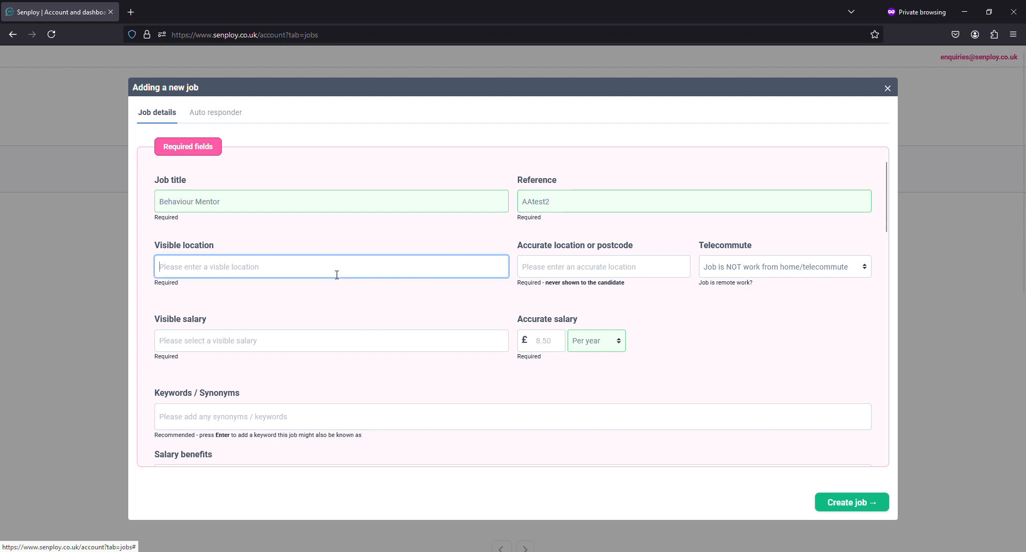
type("Chester")
left_click(260, 295)
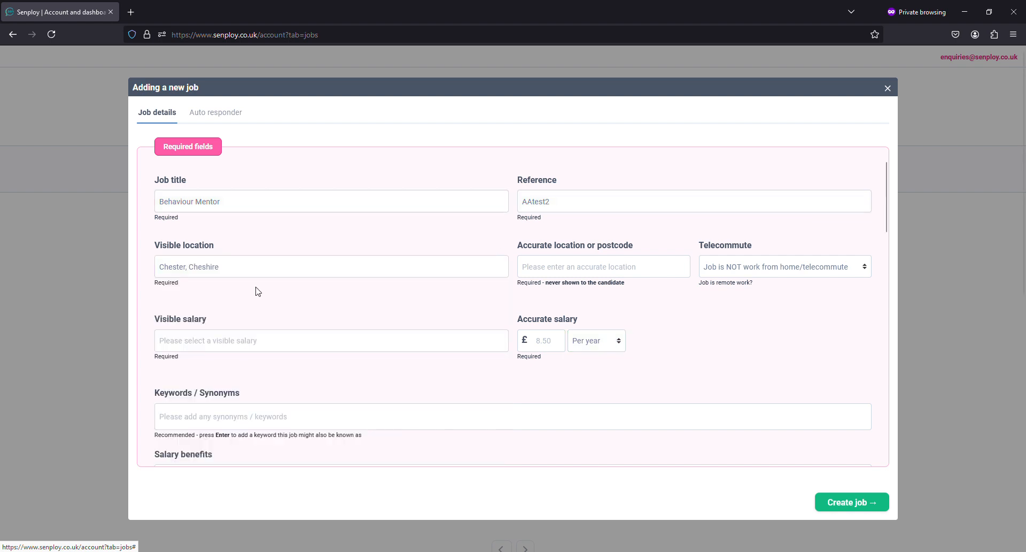
left_click_drag(220, 266, 102, 267)
type("Th")
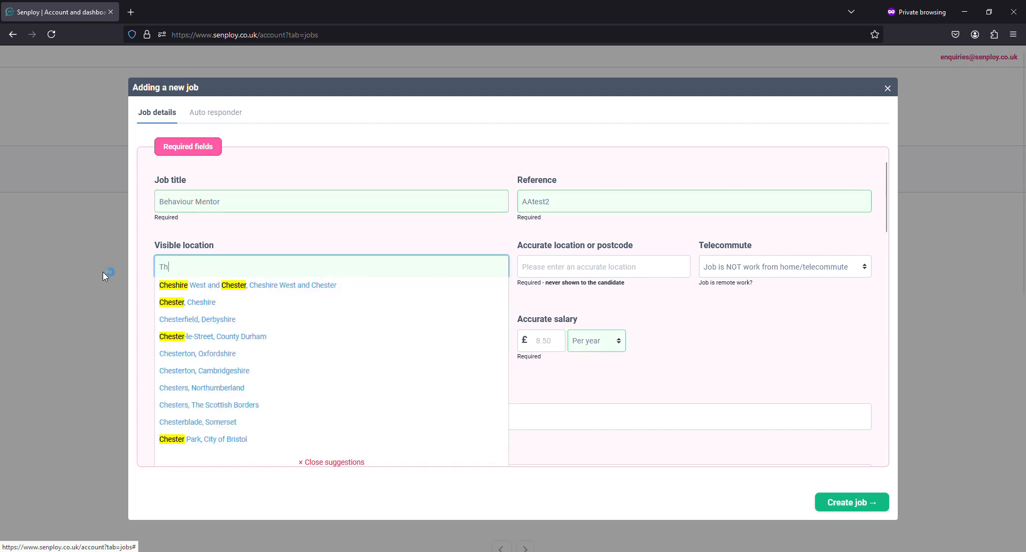
type("e Moon")
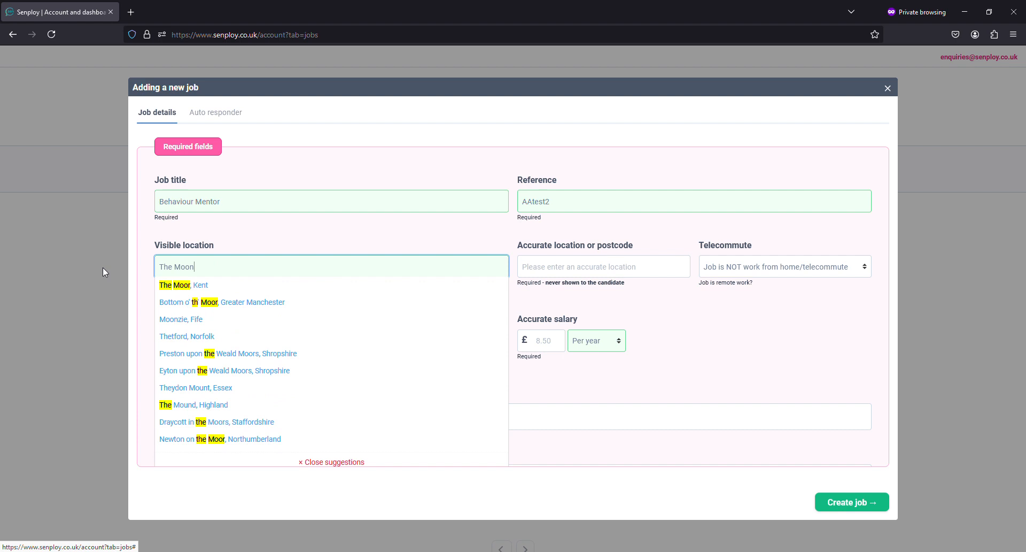
left_click(343, 464)
triple_click(223, 270)
type("Chester")
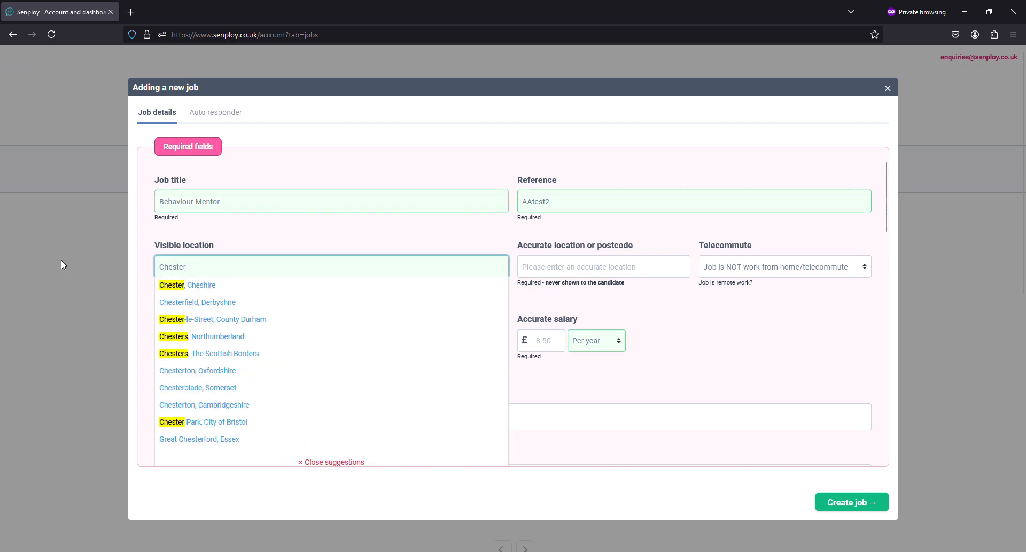
left_click(187, 285)
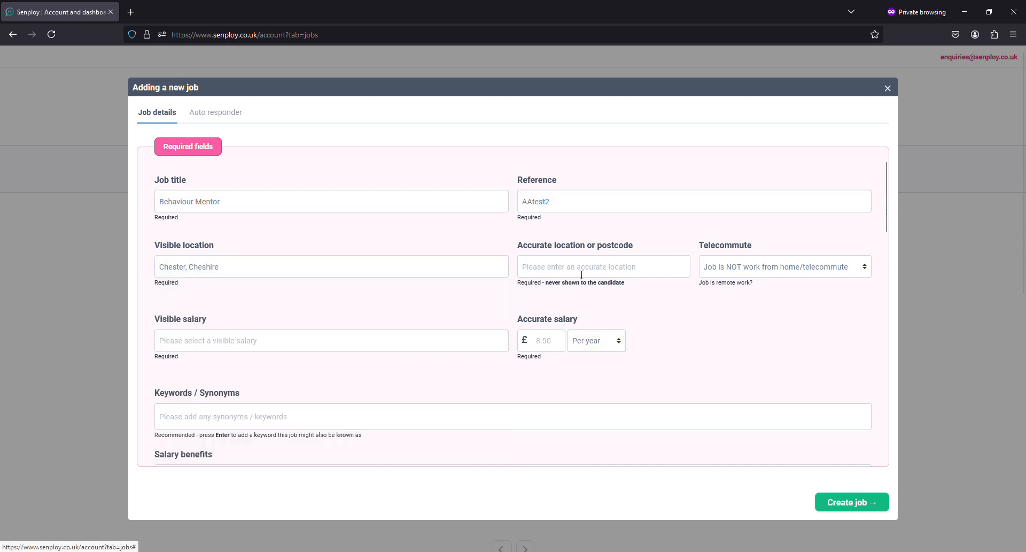
Step: Set the accurate location to the first CH2 postcode suggestion in Chester City & the Garden Quarter
left_click(556, 273)
type("Ch")
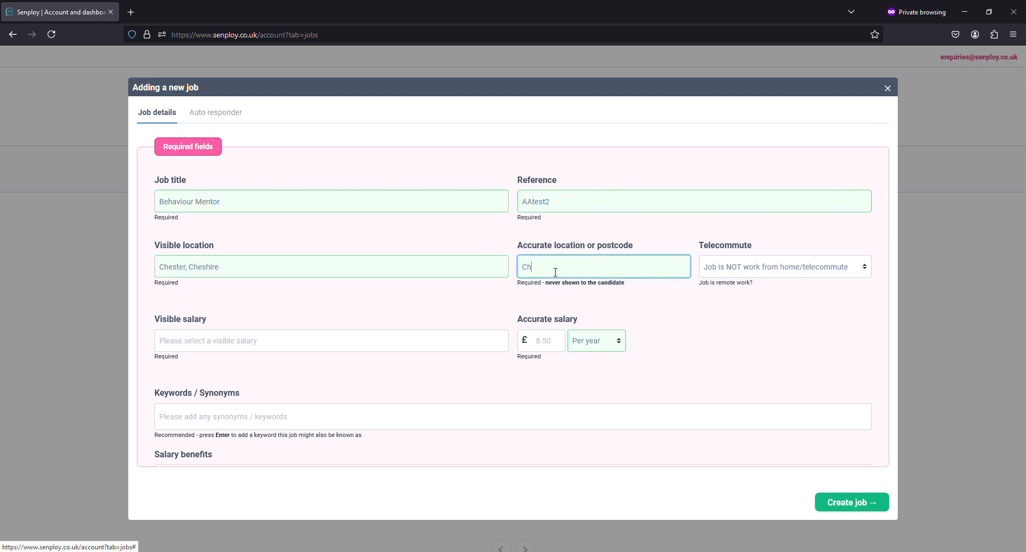
key("BackSpace")
type("H2")
left_click(573, 288)
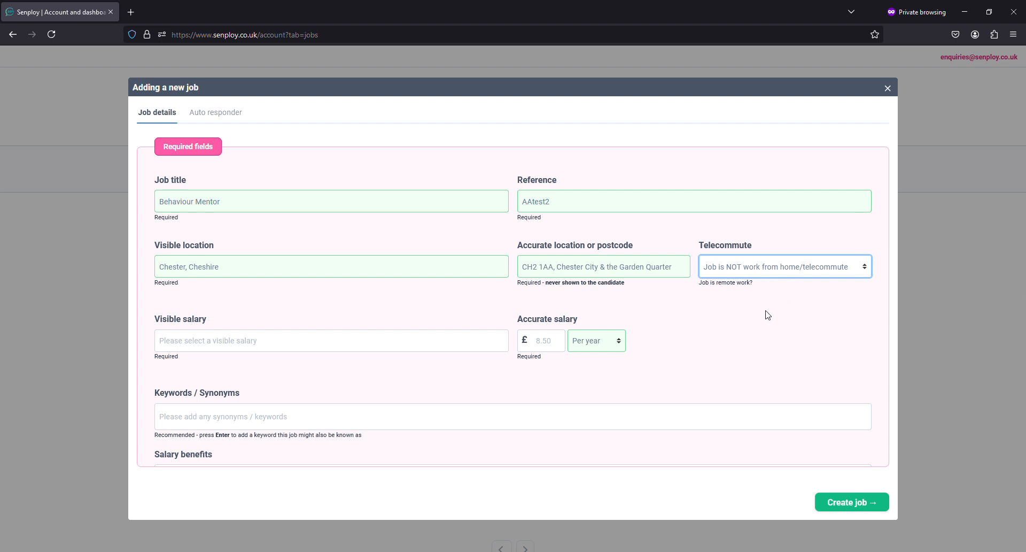
Step: Enter visible salary '£23,000 per annum' and accurate salary amount 23000
left_click(487, 311)
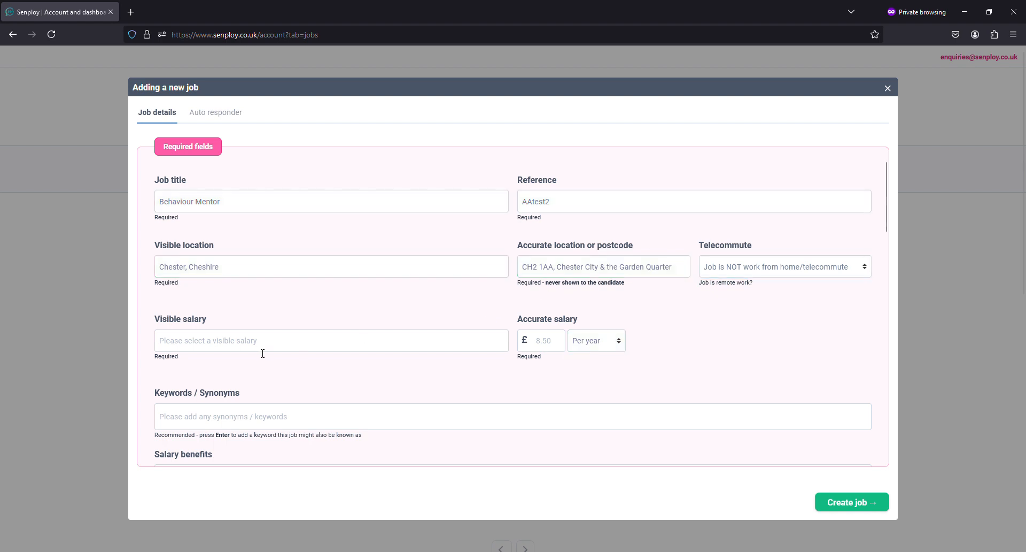
left_click(205, 342)
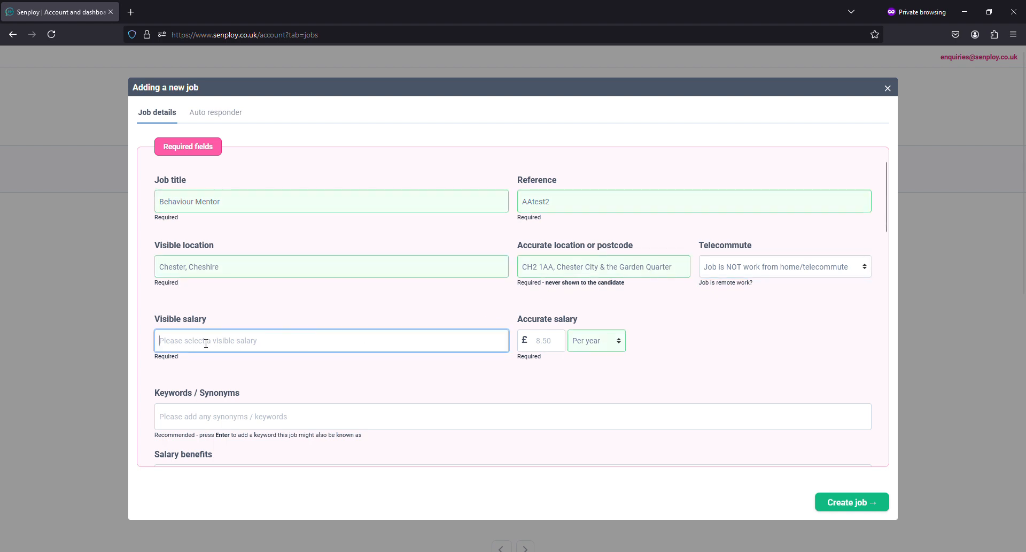
type("£")
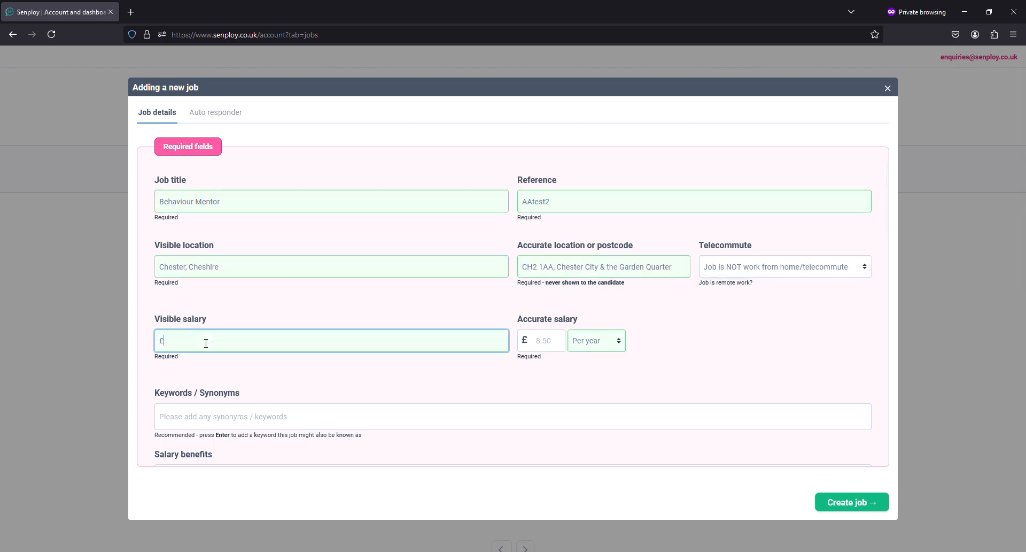
type("23,000 per annum")
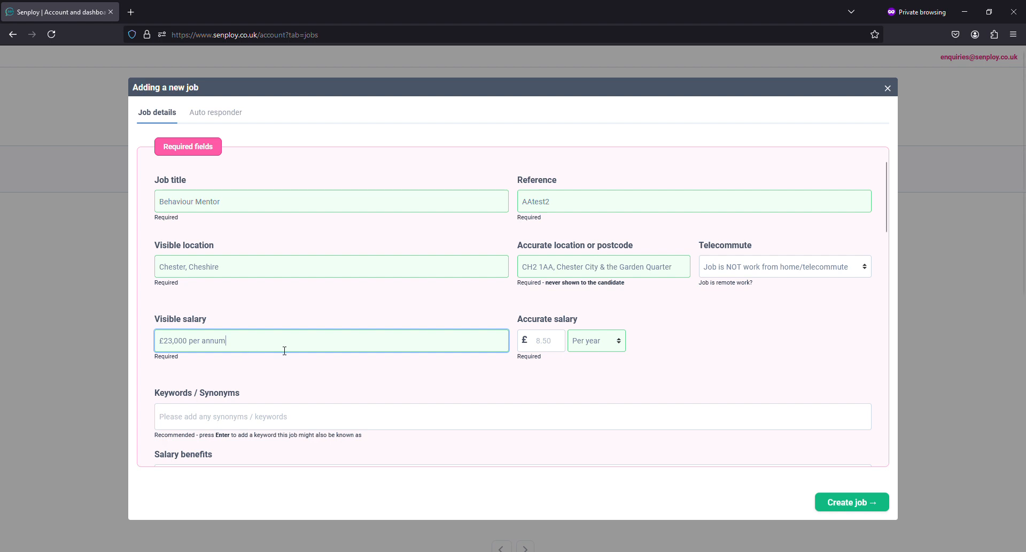
left_click(559, 348)
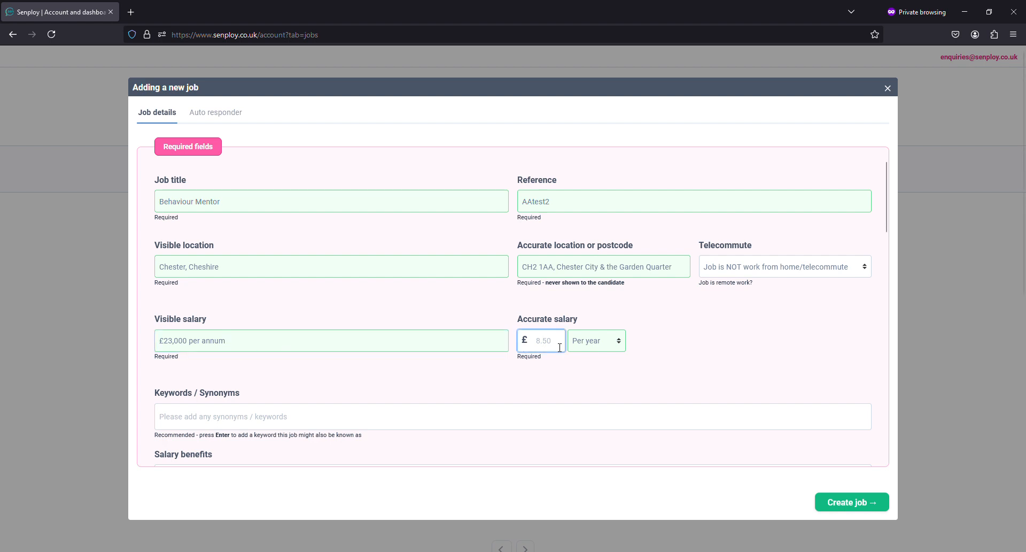
type("2300")
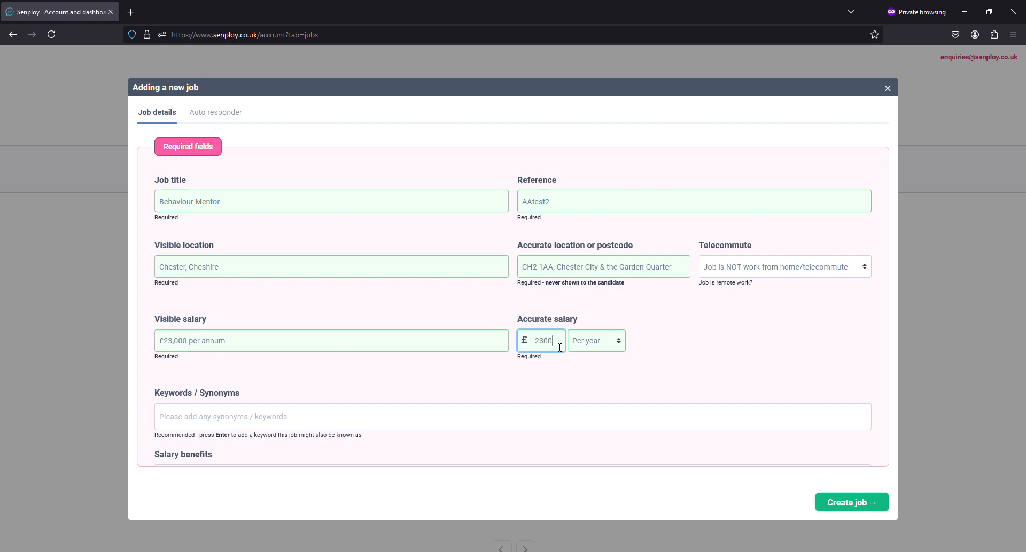
type("0")
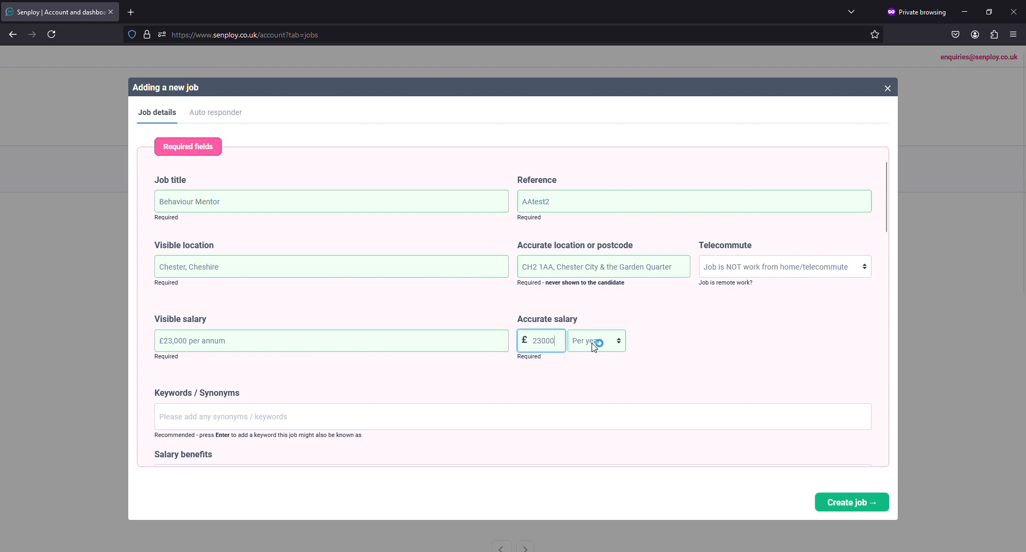
Step: Add keyword tags Teaching Assistant and Learning Mentor, and salary benefit 'Doggy Day Care'
scroll(380, 371, "down", 3)
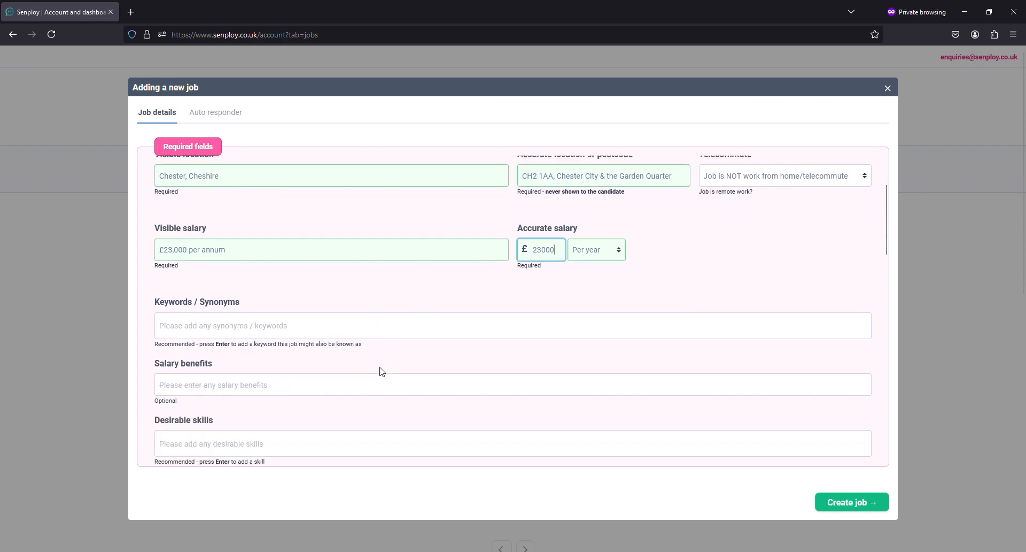
left_click(319, 286)
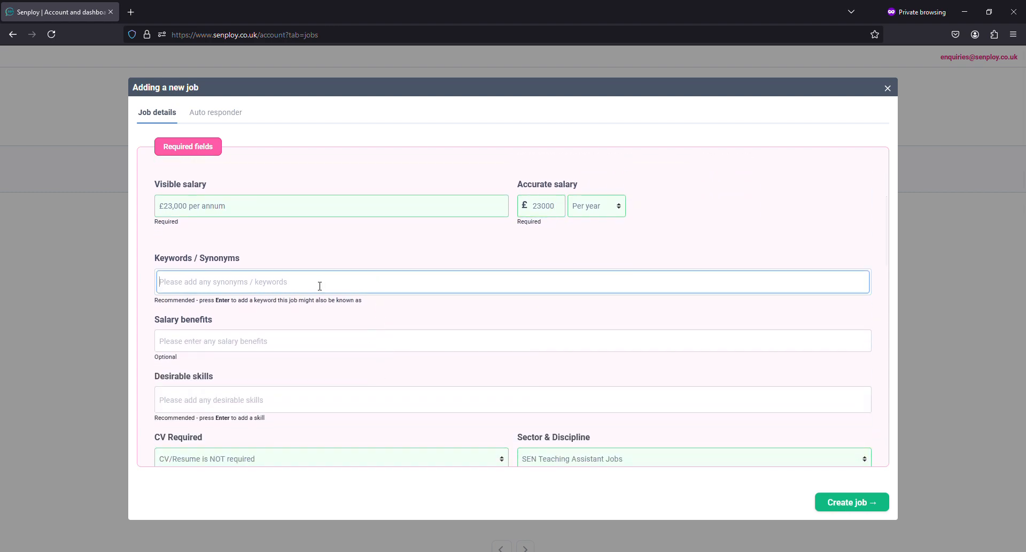
scroll(319, 286, "up", 3)
scroll(318, 287, "down", 5)
scroll(317, 289, "up", 1)
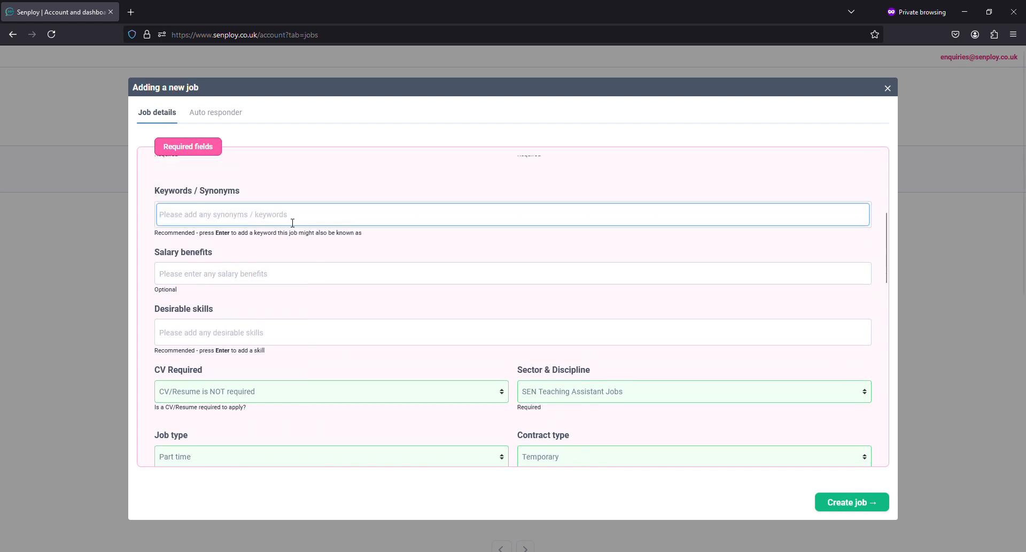
type("Teaching As")
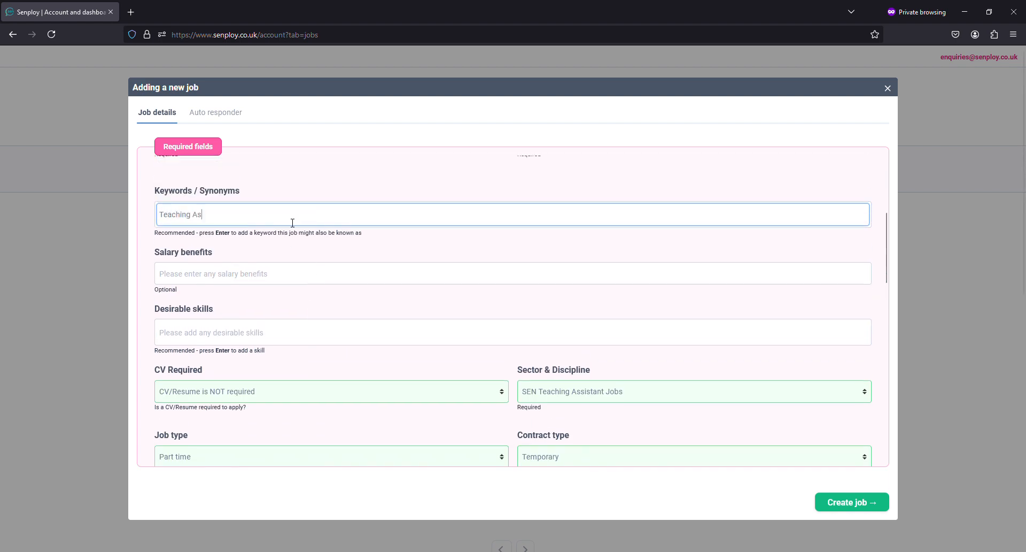
type("sistant")
key("Return")
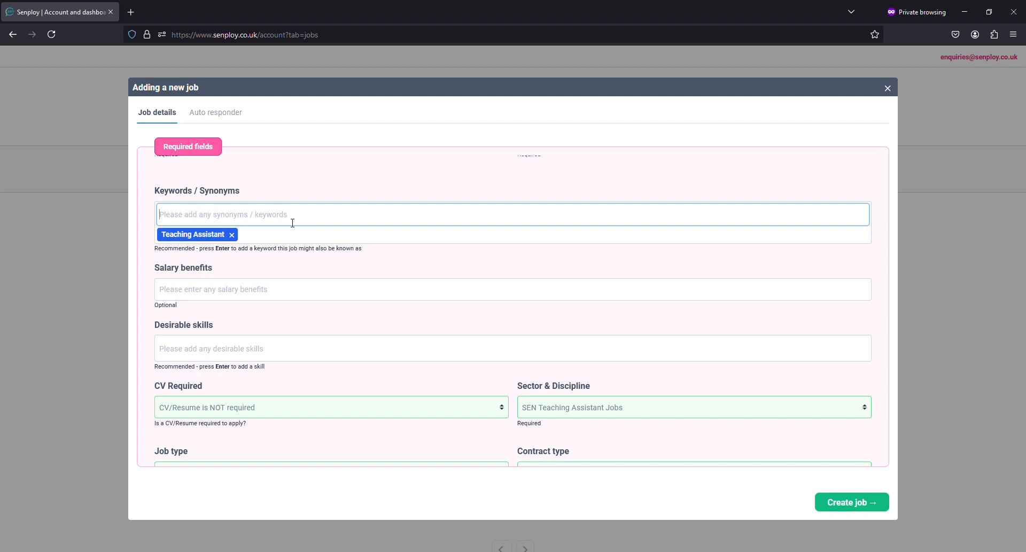
type("Learning Mentor")
key("Return")
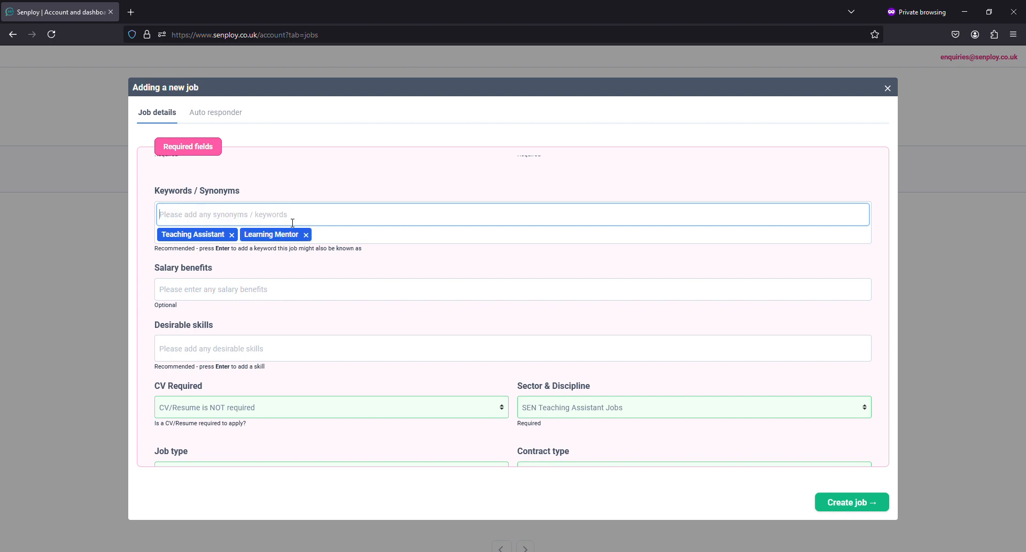
left_click(288, 294)
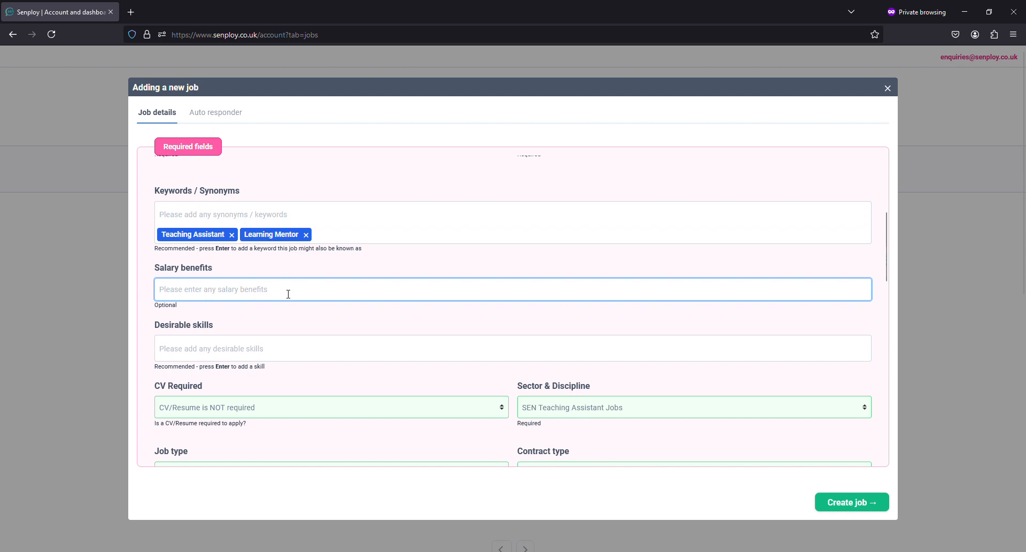
type("Doggy Day Care")
Step: Add desirable skill tags 'Behavious support experience' and 'Managing challenging behaviour'
scroll(298, 319, "down", 3)
scroll(251, 252, "up", 2)
left_click(258, 286)
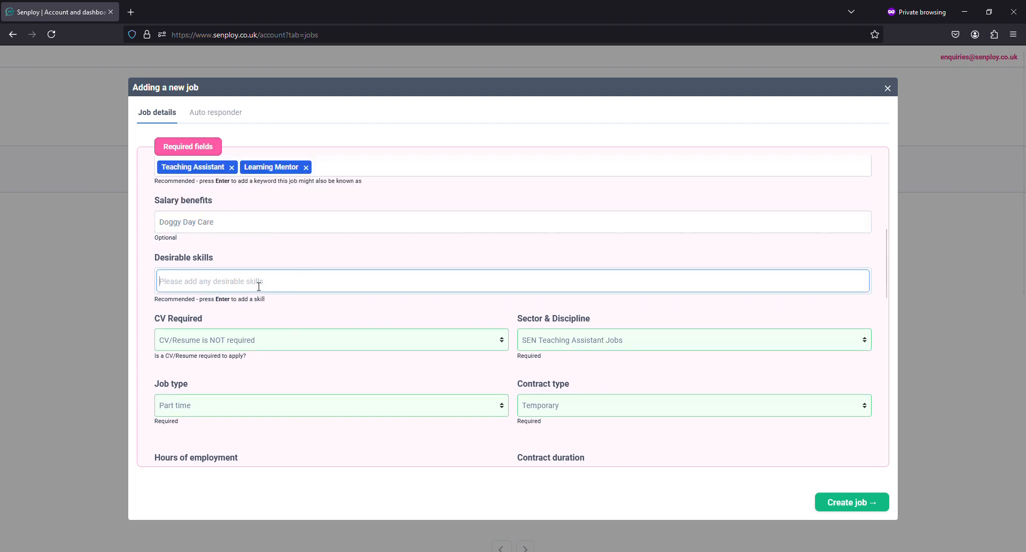
type("Behavoiur")
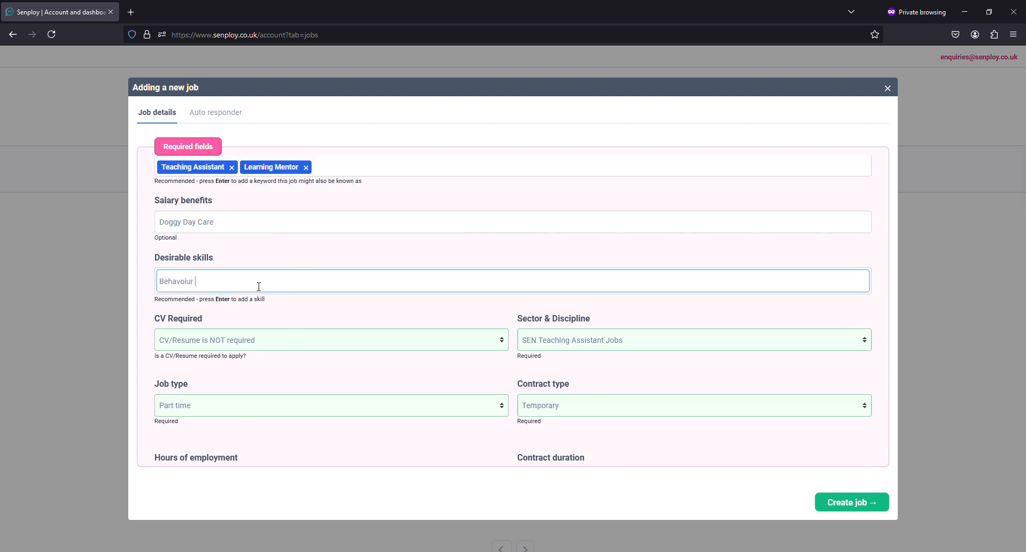
key("BackSpace")
key("BackSpace")
key("BackSpace")
type("ious support experience")
key("Return")
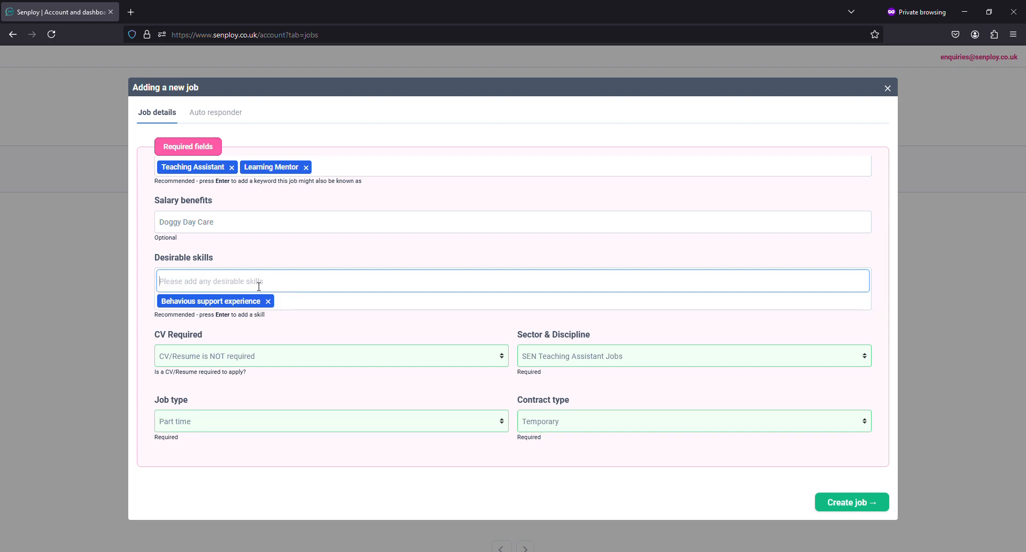
type("Managing challenging behaviour")
key("Return")
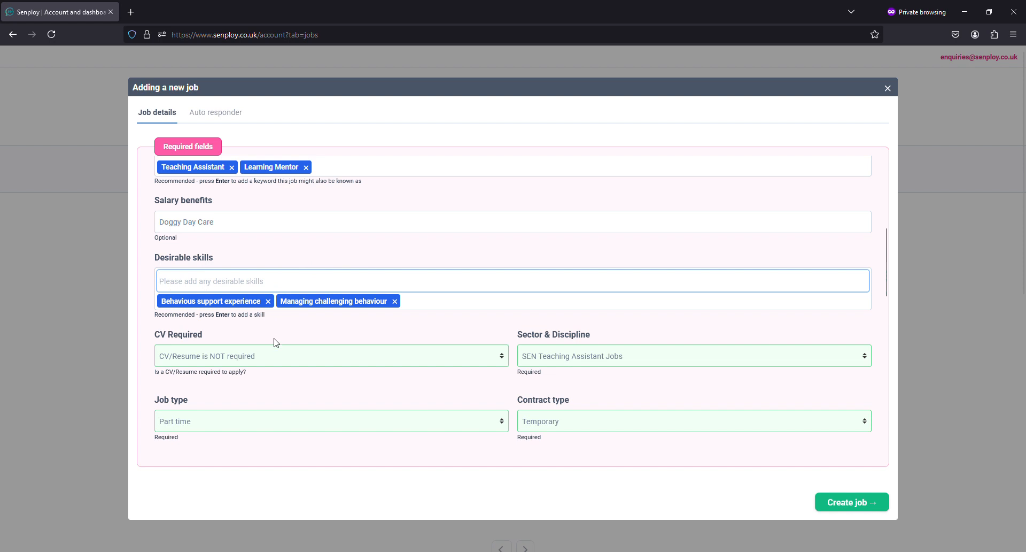
Step: Require a CV/Resume, set job type to Full time and contract type to Temp to Perm
left_click(299, 353)
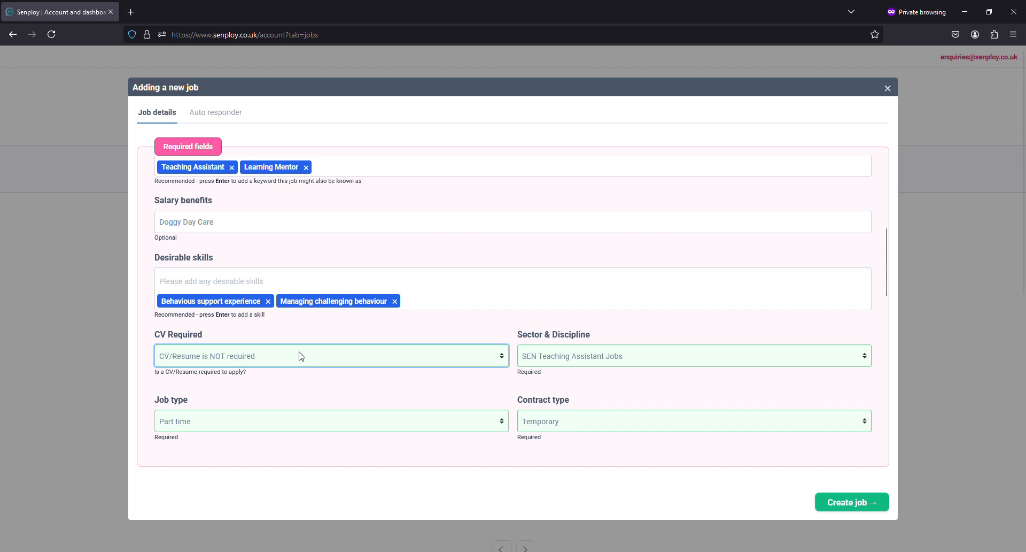
left_click(292, 379)
key("Tab")
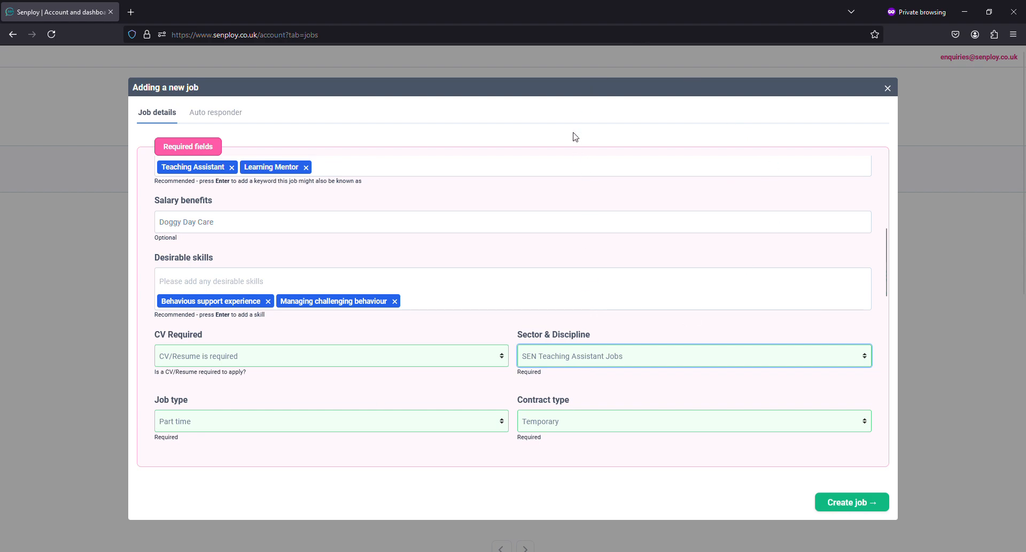
scroll(410, 261, "down", 4)
left_click(341, 225)
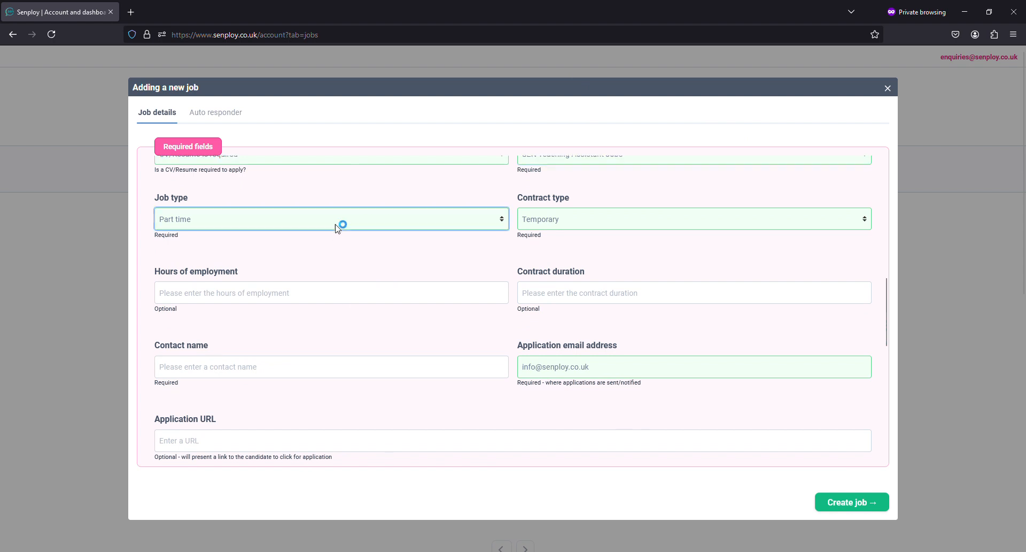
left_click(321, 268)
key("Tab")
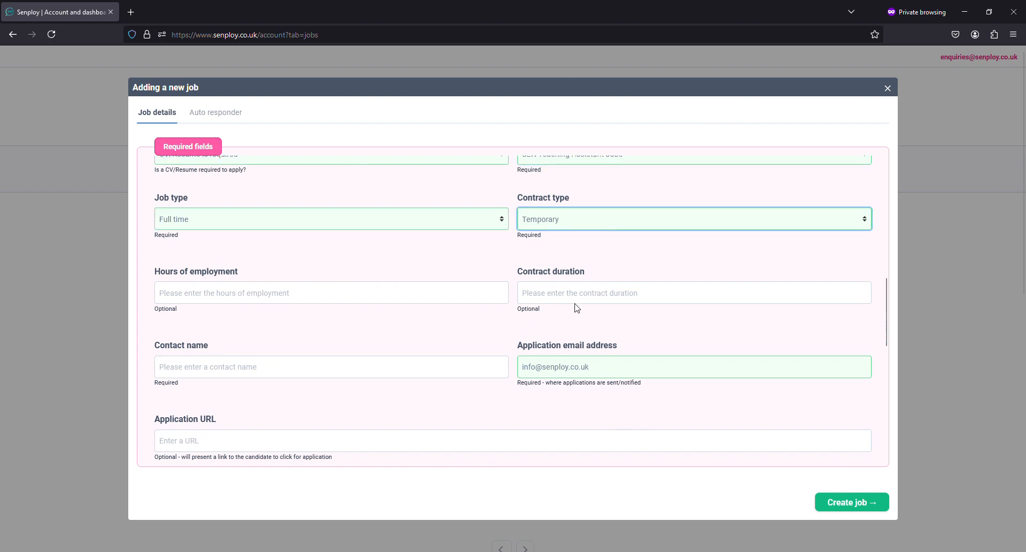
key("Down")
Step: Enter hours '9-3.30 Term time only' and contract duration '9 MONTHS'
left_click(280, 303)
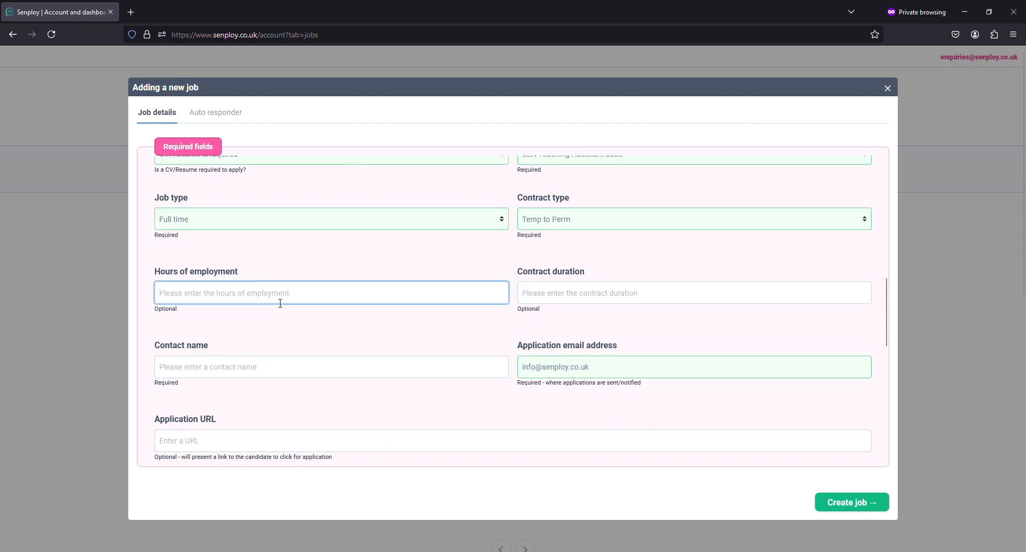
type("9-3.30")
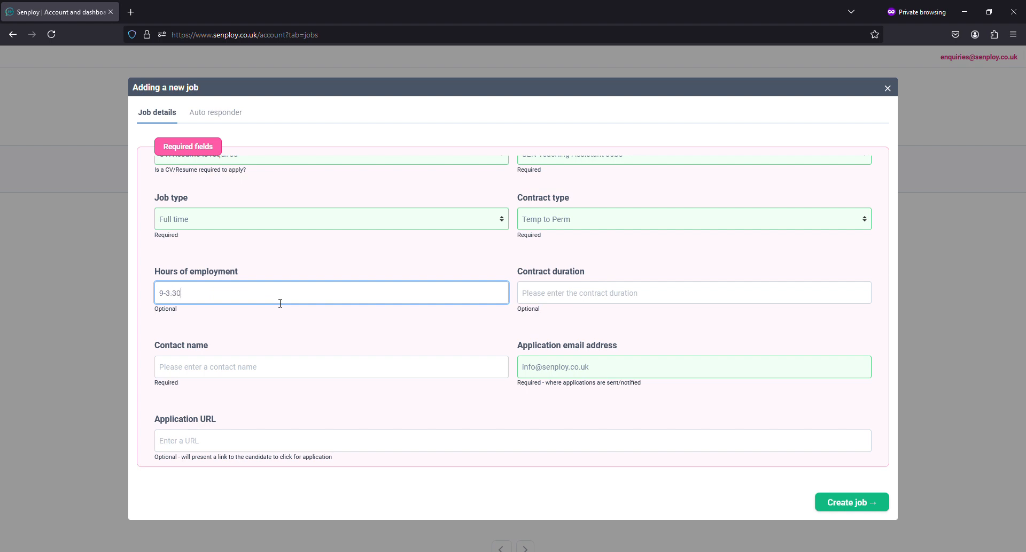
type(" Term time only")
left_click(549, 299)
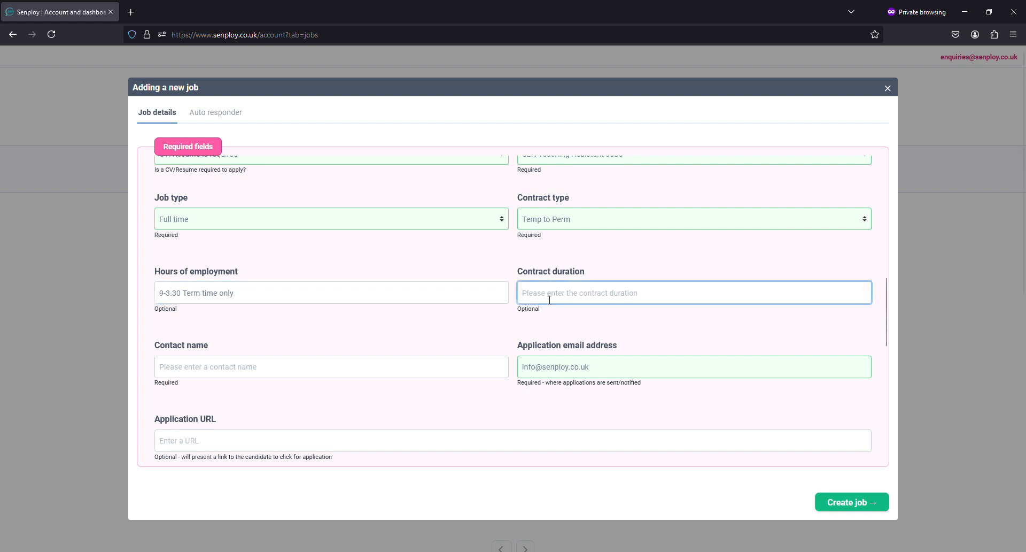
type("9 MONTHS")
key("BackSpace")
key("BackSpace")
key("BackSpace")
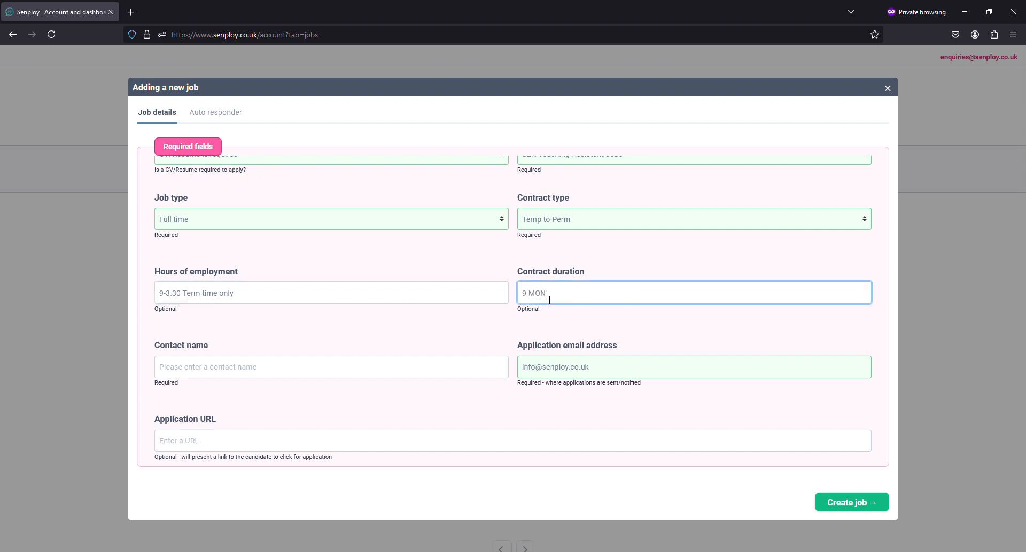
type("THS")
Step: Fill in the contact's first name and correct the ending of the application email address
left_click(292, 368)
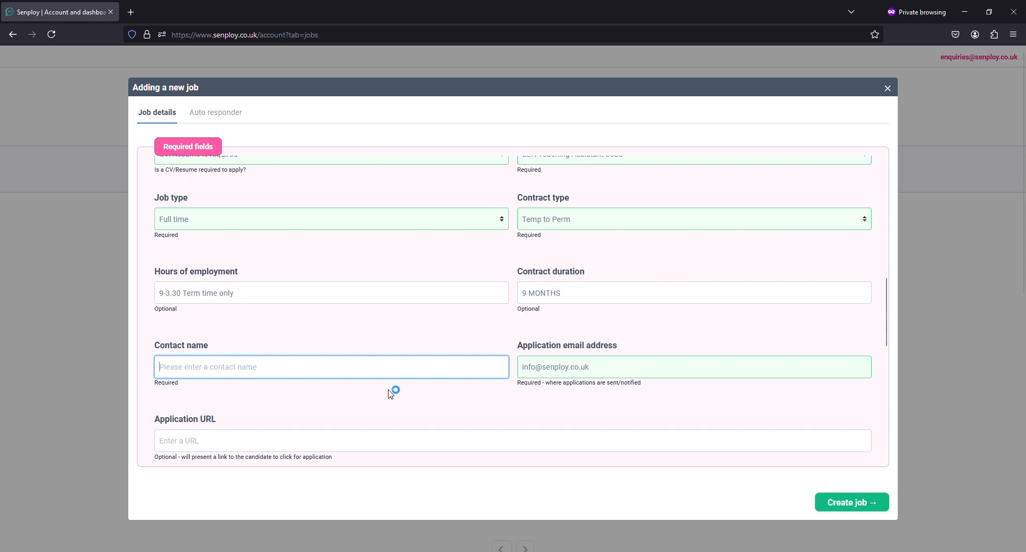
type("Amy")
left_click(603, 368)
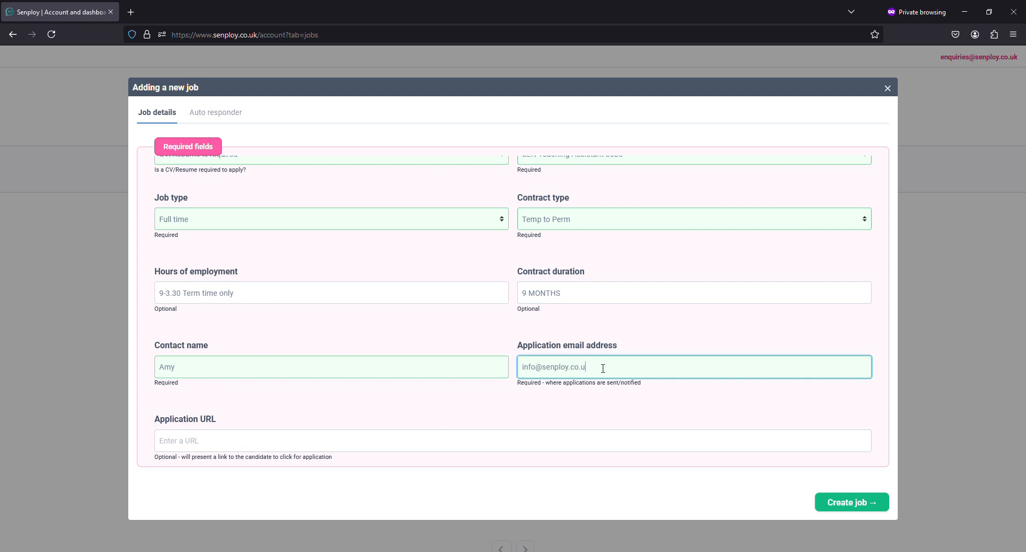
key("BackSpace")
key("BackSpace")
key("BackSpace")
type("o.uk")
scroll(531, 403, "down", 3)
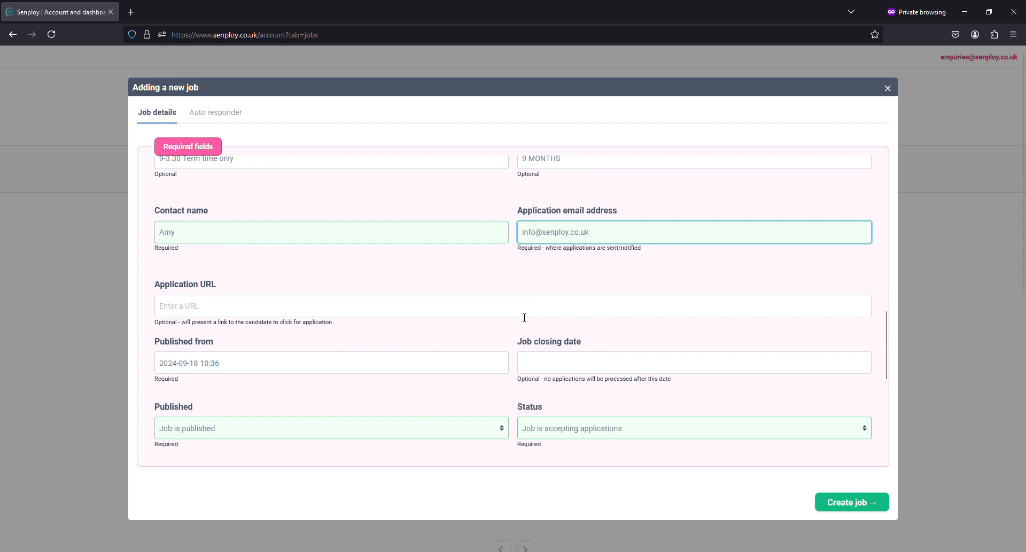
left_click(294, 312)
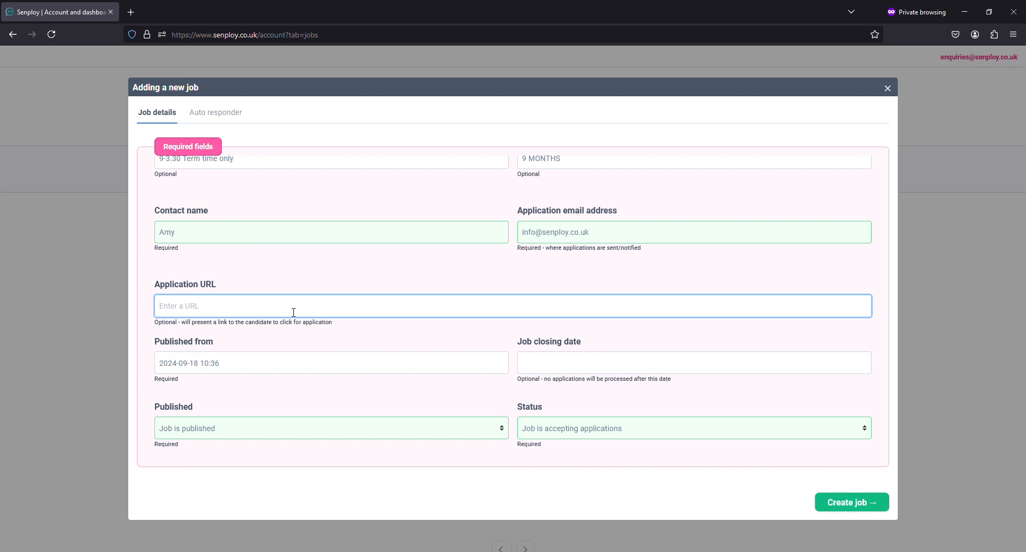
type("https://www.senploy.co.uk")
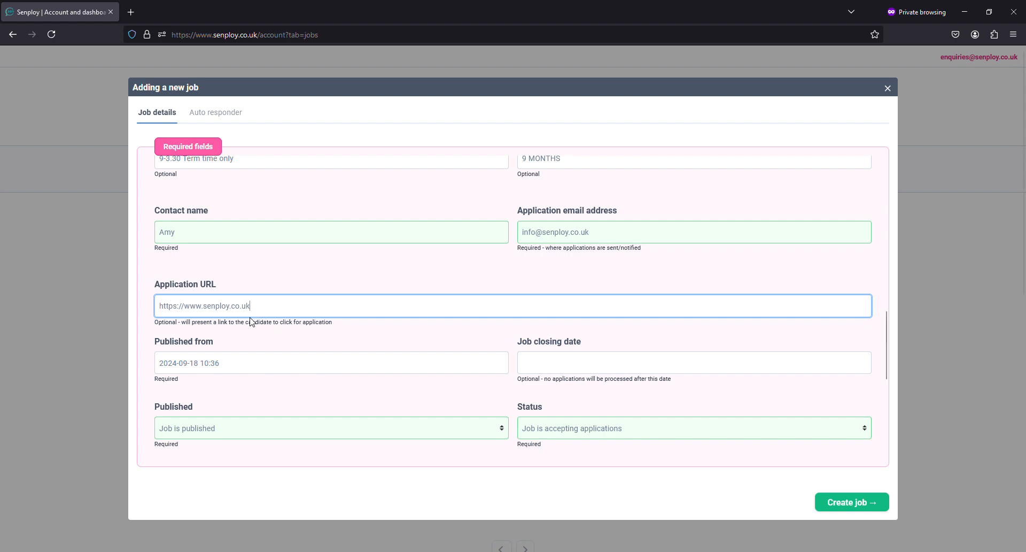
left_click_drag(268, 309, 154, 306)
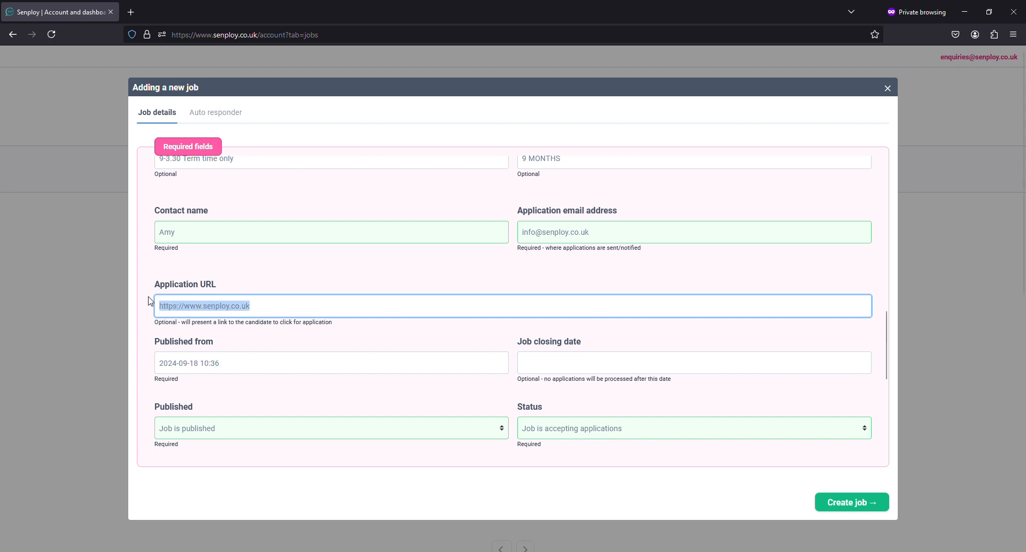
key("BackSpace")
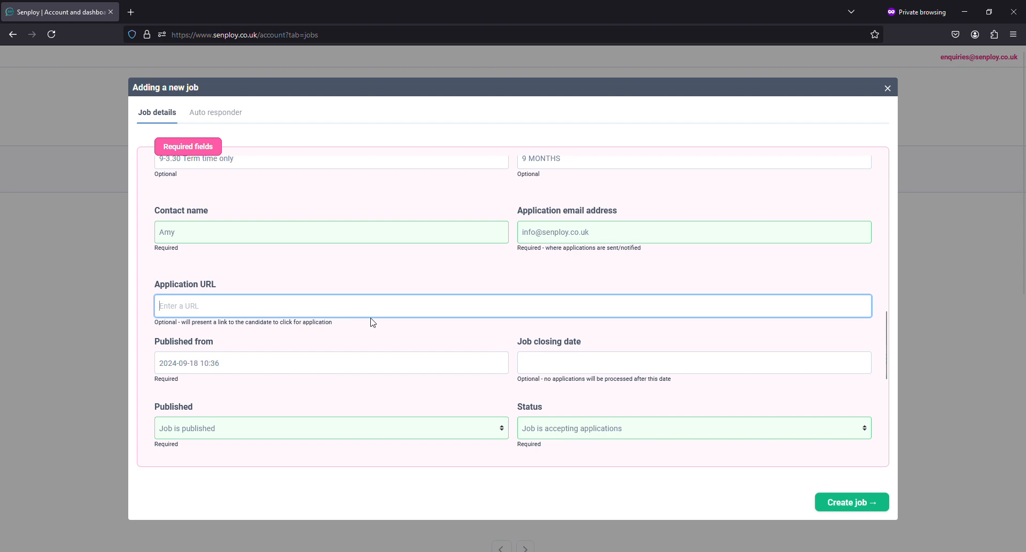
scroll(374, 321, "down", 2)
left_click(316, 300)
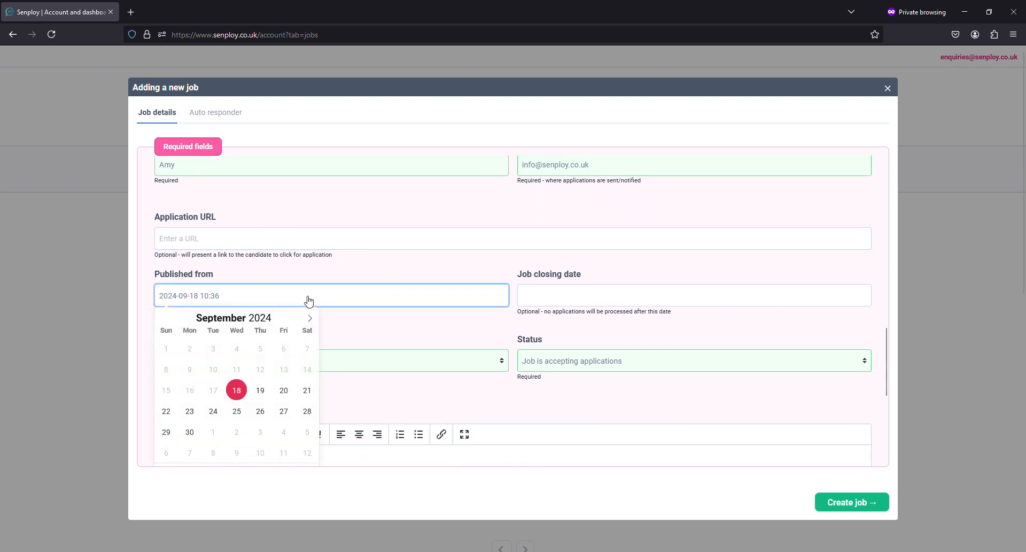
left_click(323, 267)
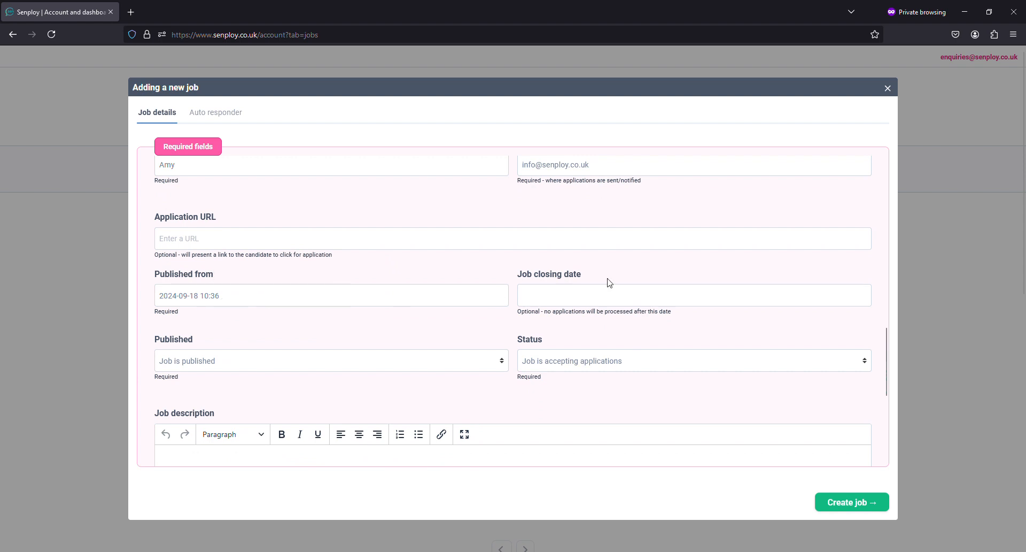
left_click(624, 298)
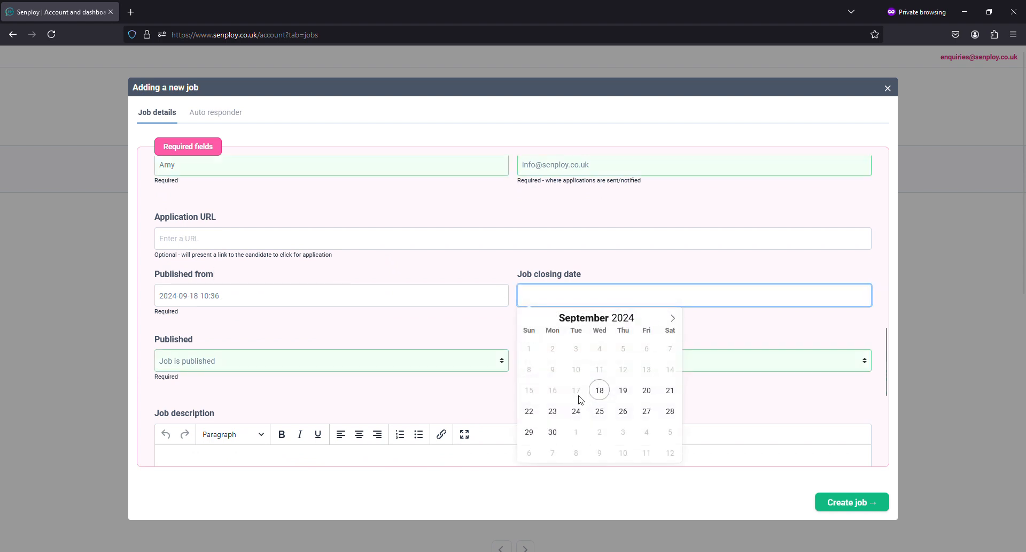
left_click(577, 416)
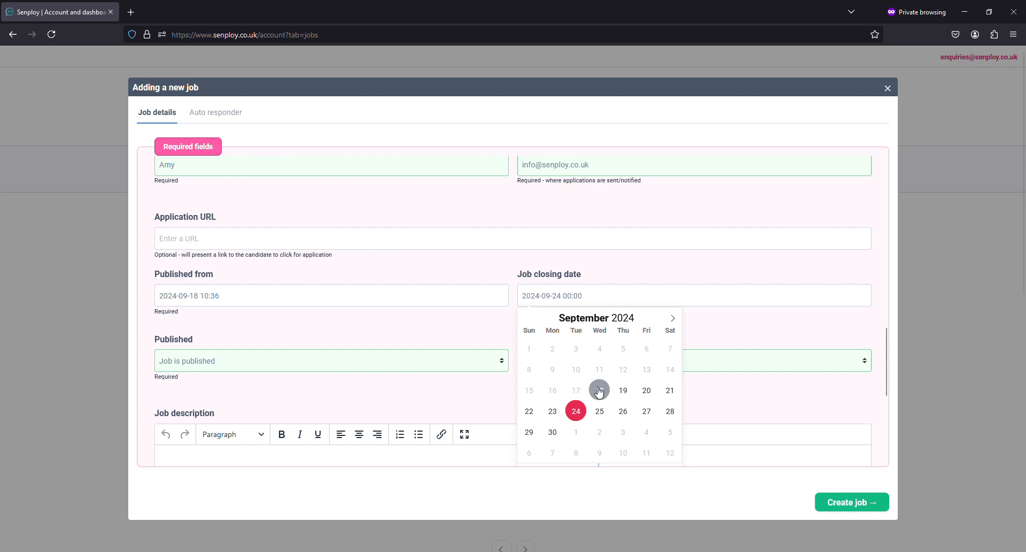
left_click(585, 296)
left_click(585, 297)
key("BackSpace")
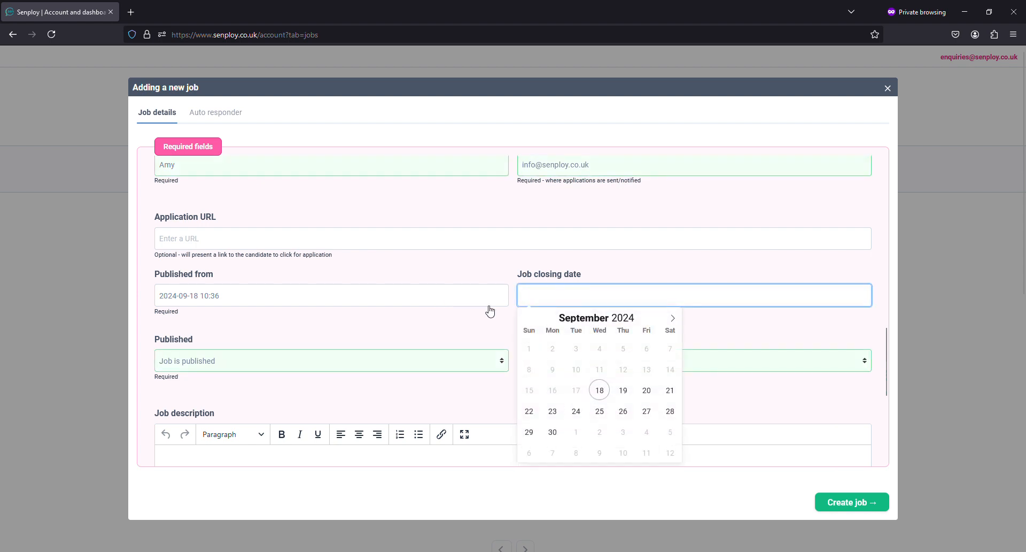
left_click(271, 314)
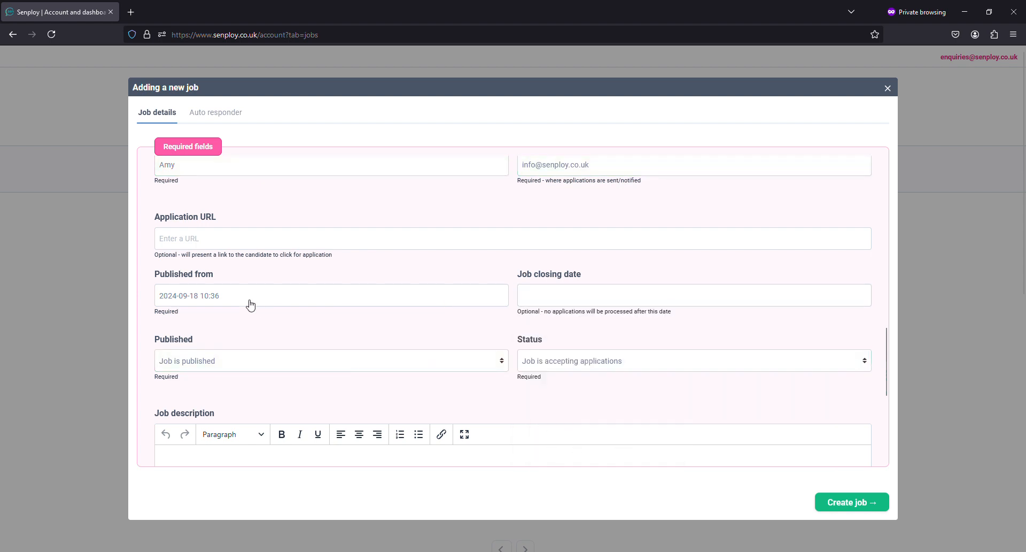
left_click(249, 298)
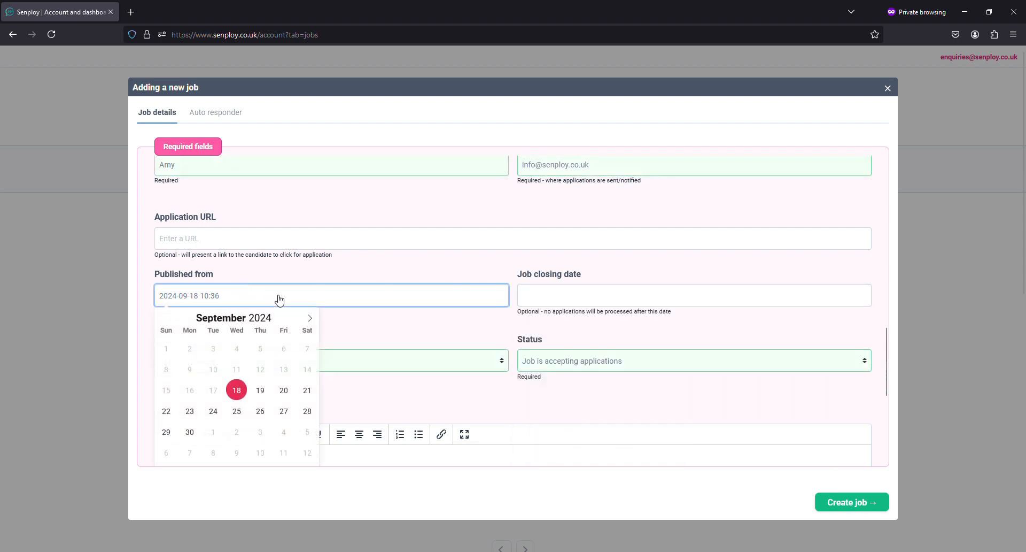
left_click(243, 414)
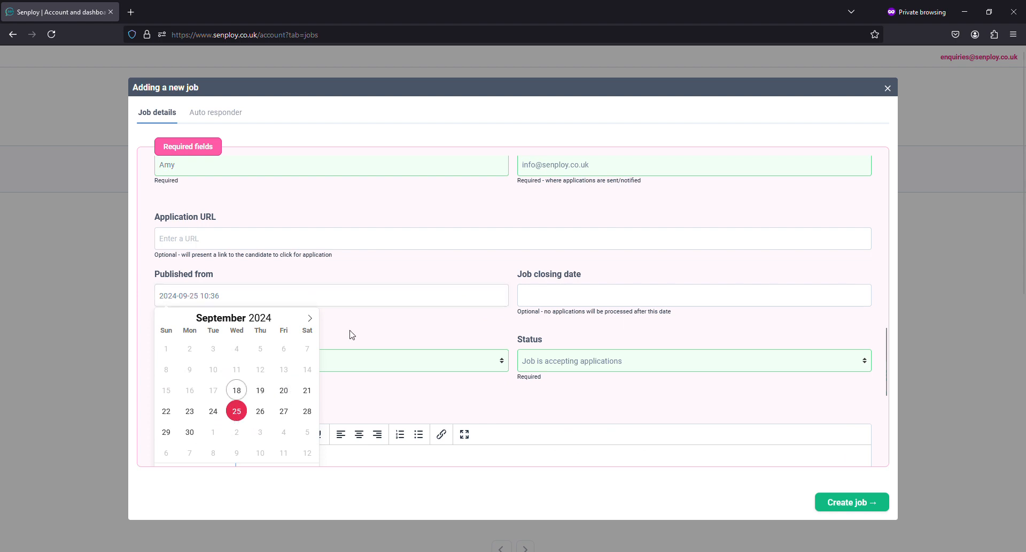
left_click(374, 327)
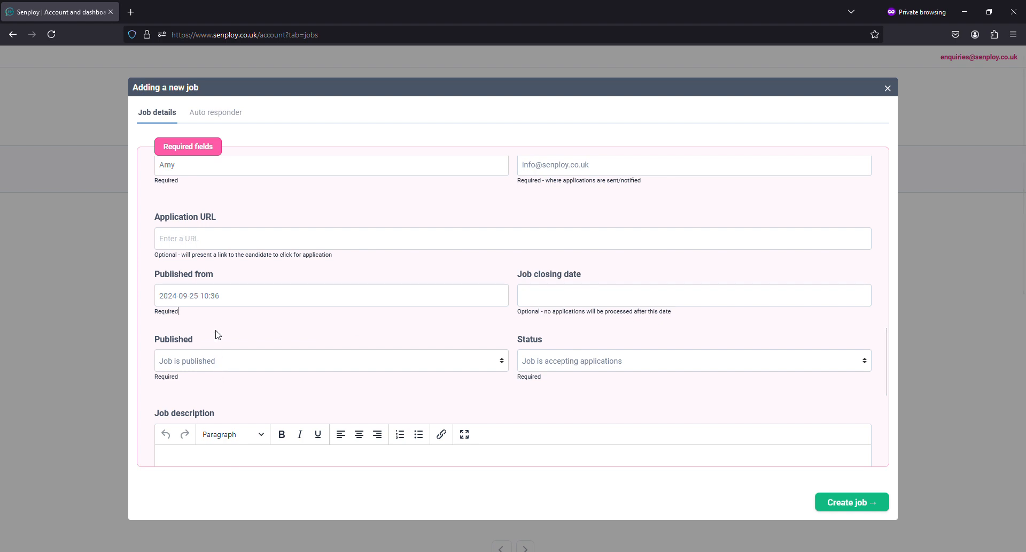
left_click(229, 295)
left_click(241, 394)
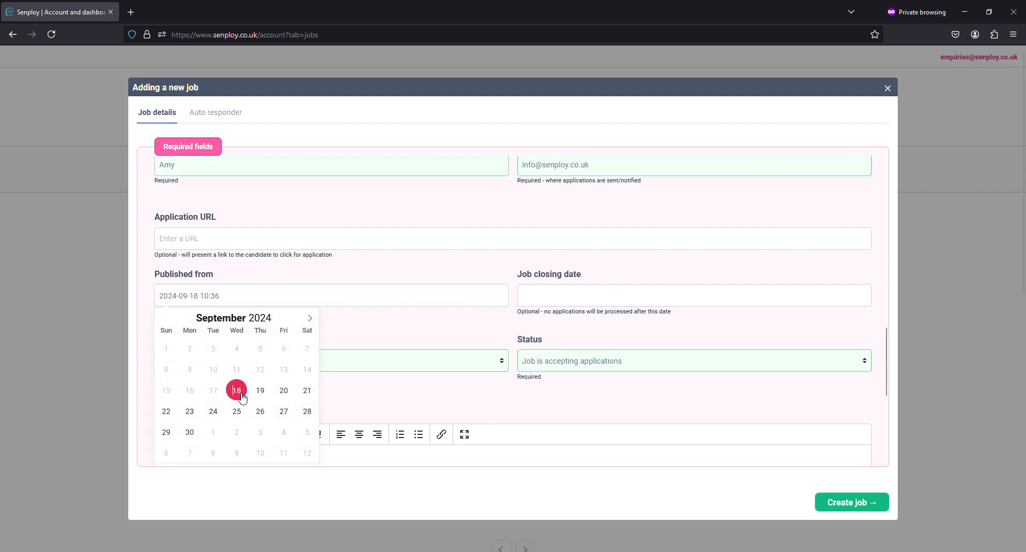
left_click(354, 342)
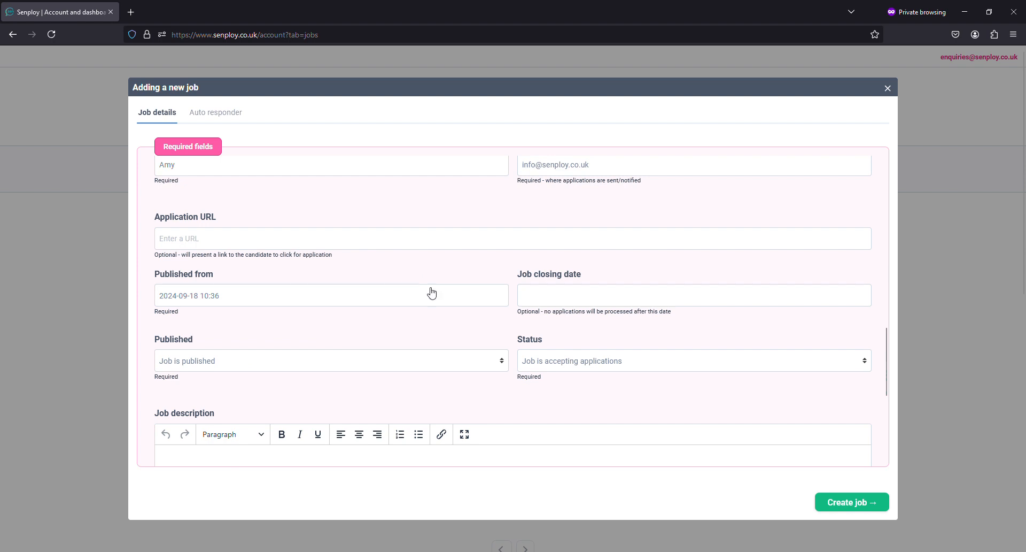
Step: Write the job description 'Test job Behaviour Support'
scroll(427, 286, "down", 3)
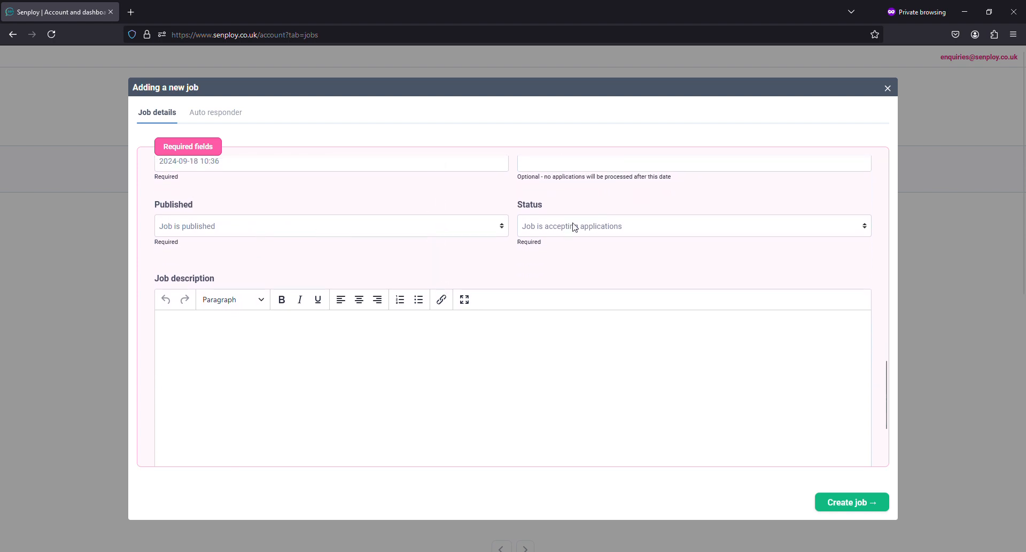
left_click(369, 332)
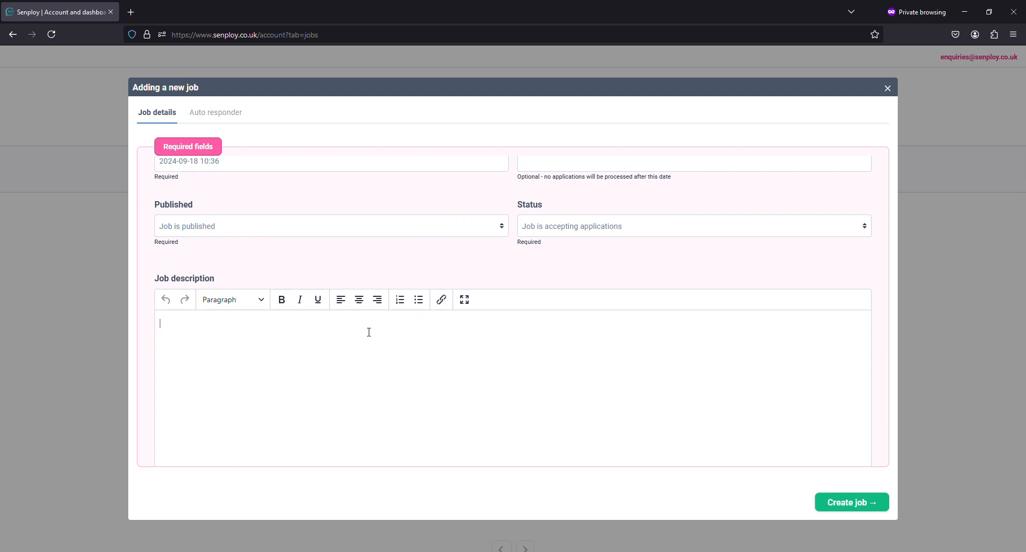
type("Test job Behaviour Support")
Step: Agree to the GDPR & privacy policy and terms & conditions, then submit the job
scroll(368, 334, "down", 3)
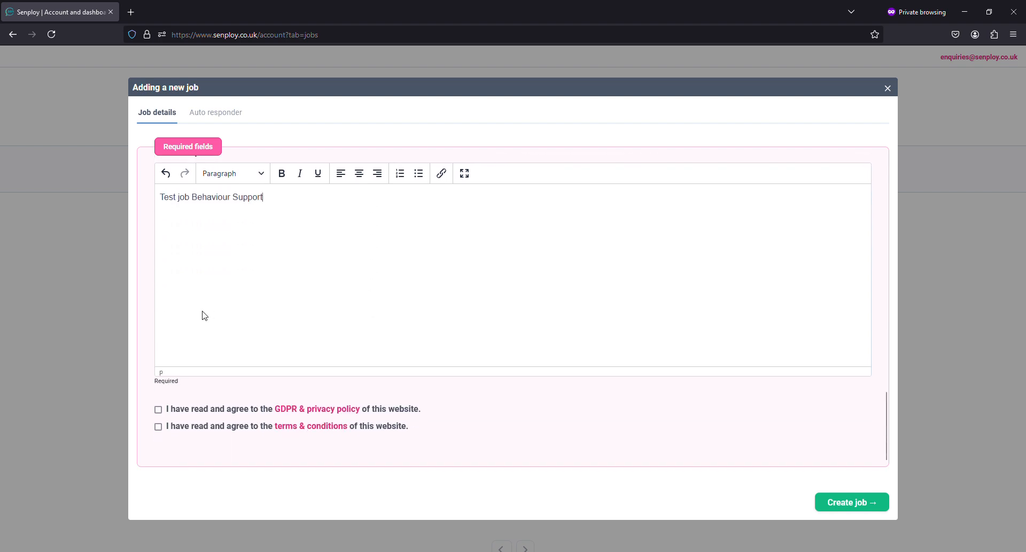
left_click(159, 409)
left_click(158, 427)
left_click(841, 503)
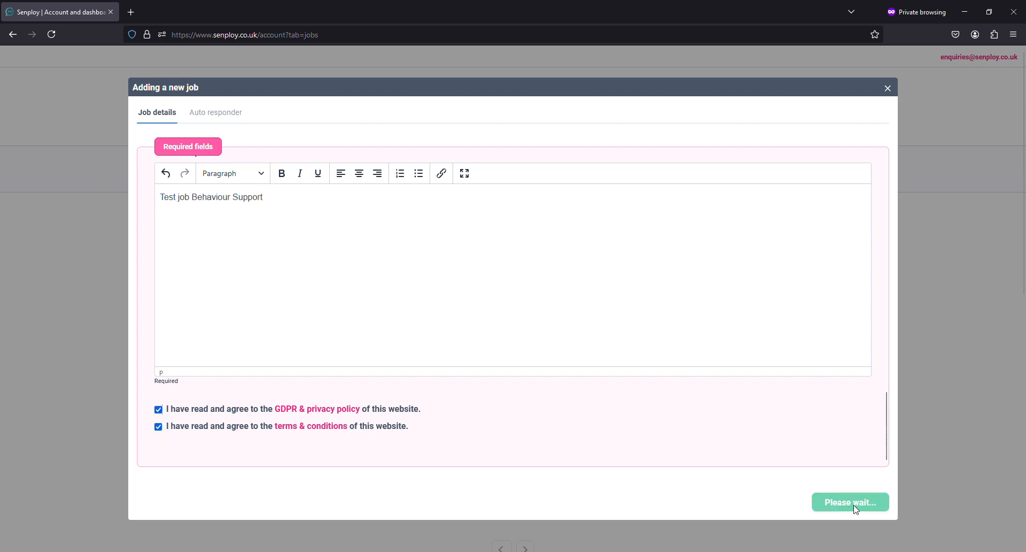
scroll(560, 376, "up", 10)
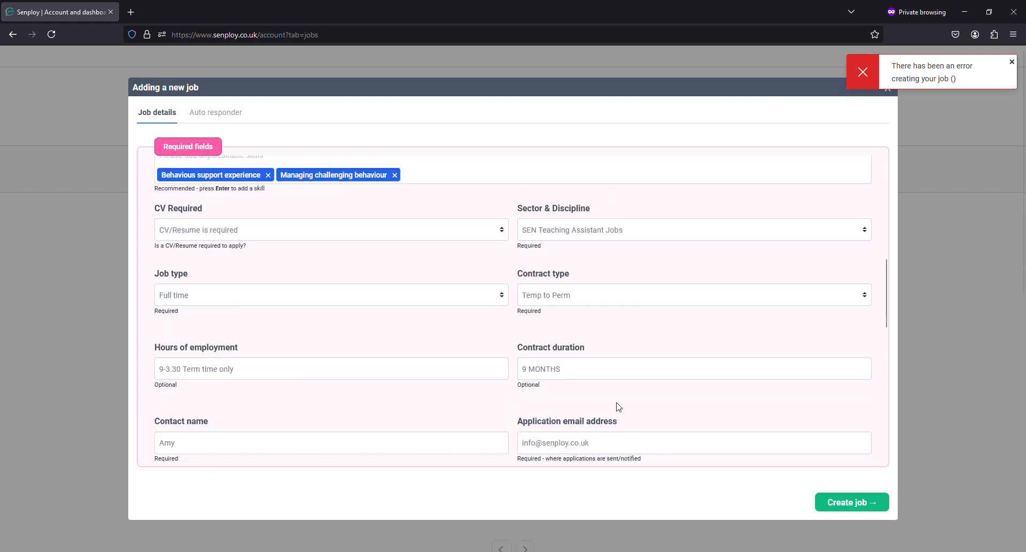
scroll(618, 407, "down", 8)
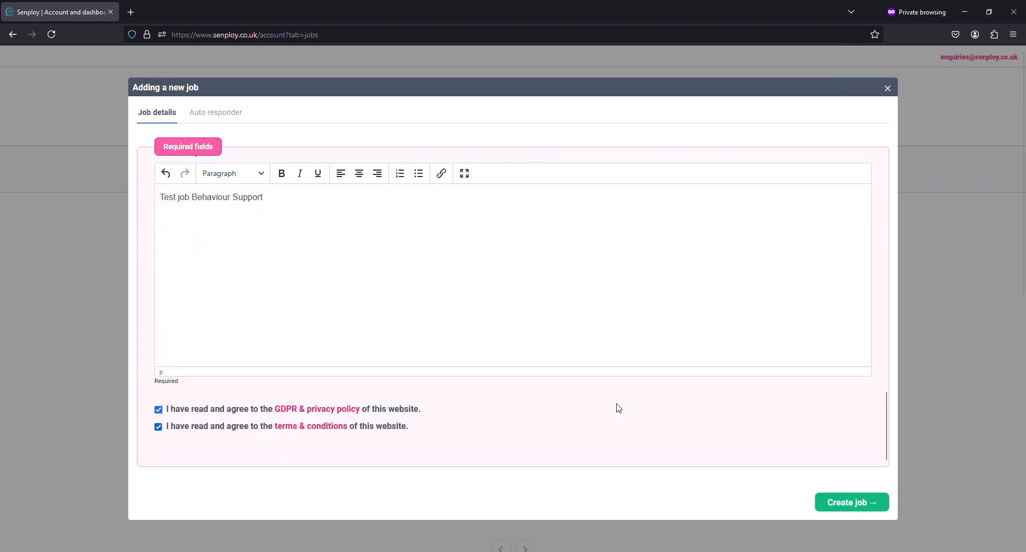
scroll(620, 410, "up", 8)
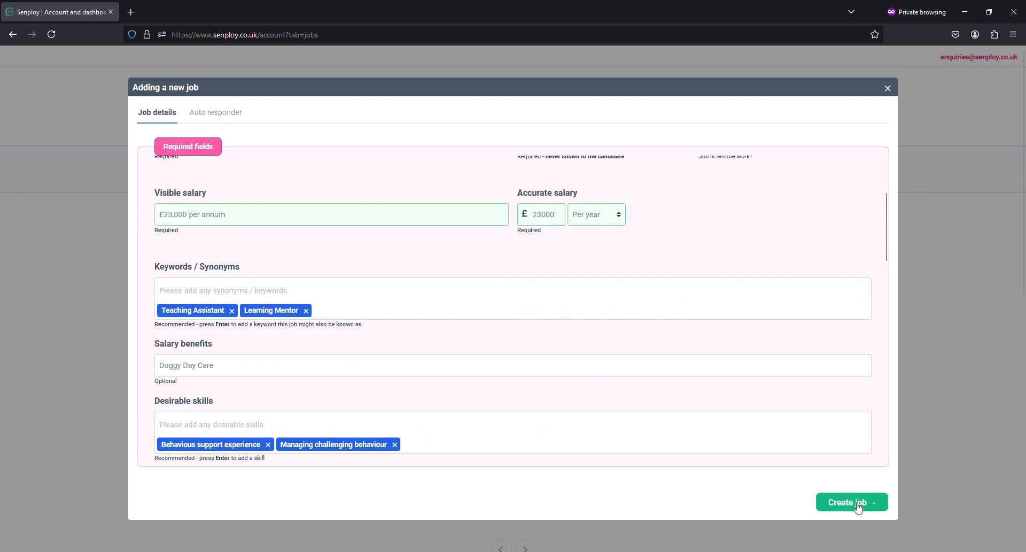
Step: Resubmit the job, dismiss the success notice, and reload Your jobs showing three postings
left_click(857, 505)
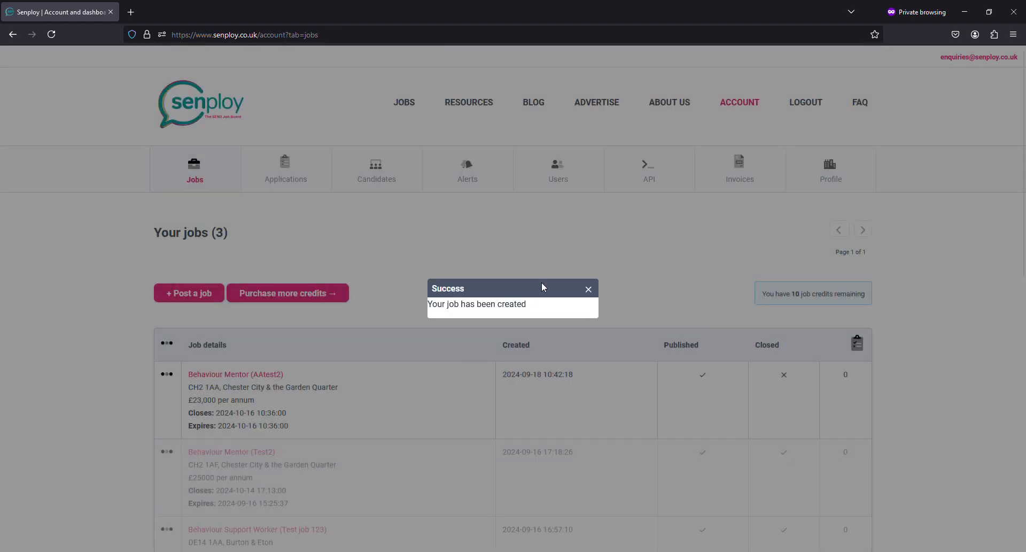
left_click(589, 290)
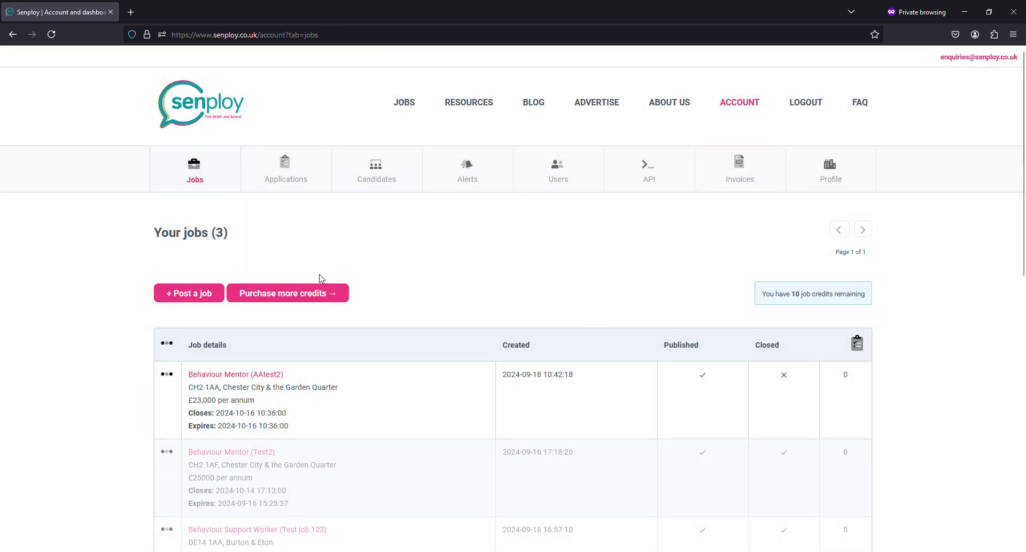
scroll(291, 337, "down", 2)
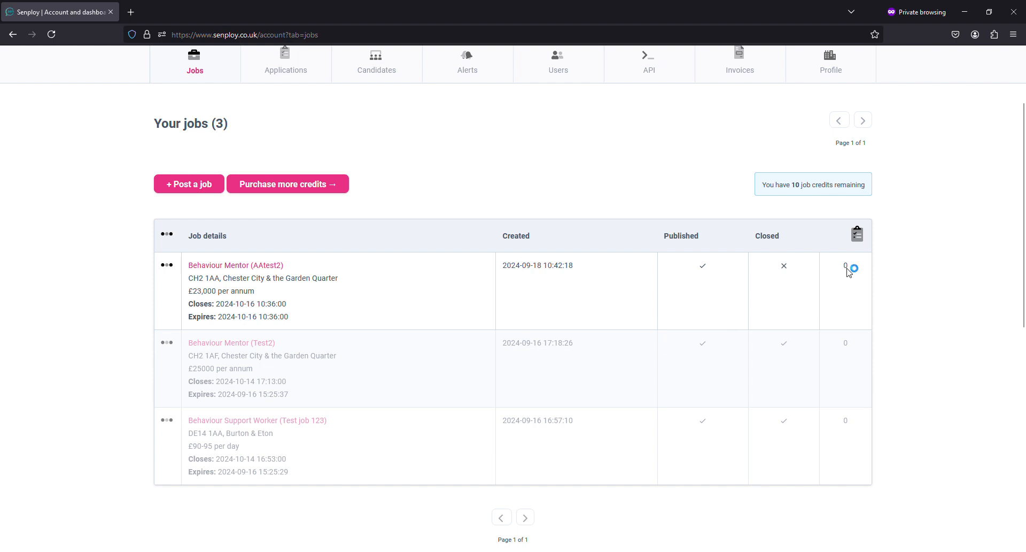
scroll(436, 202, "up", 2)
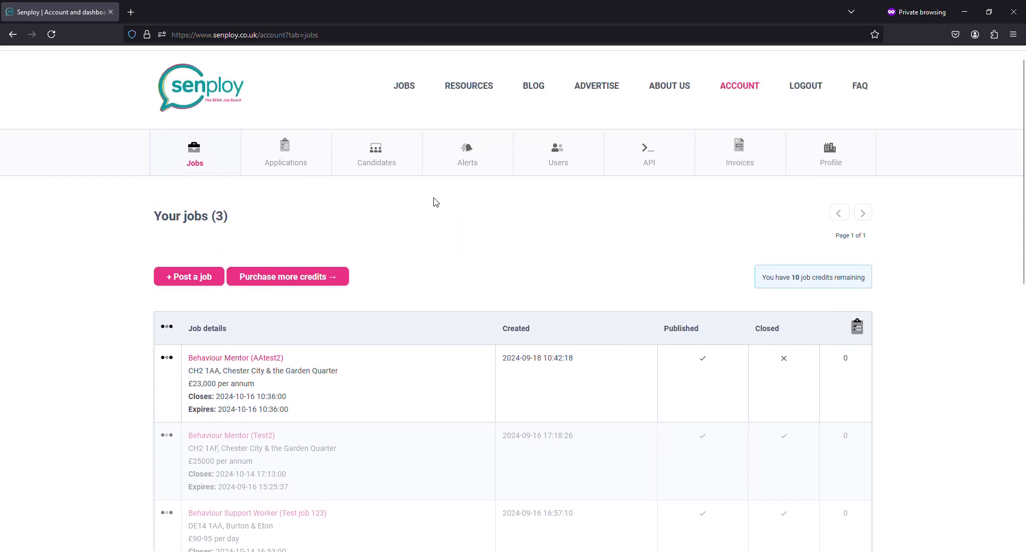
left_click(311, 186)
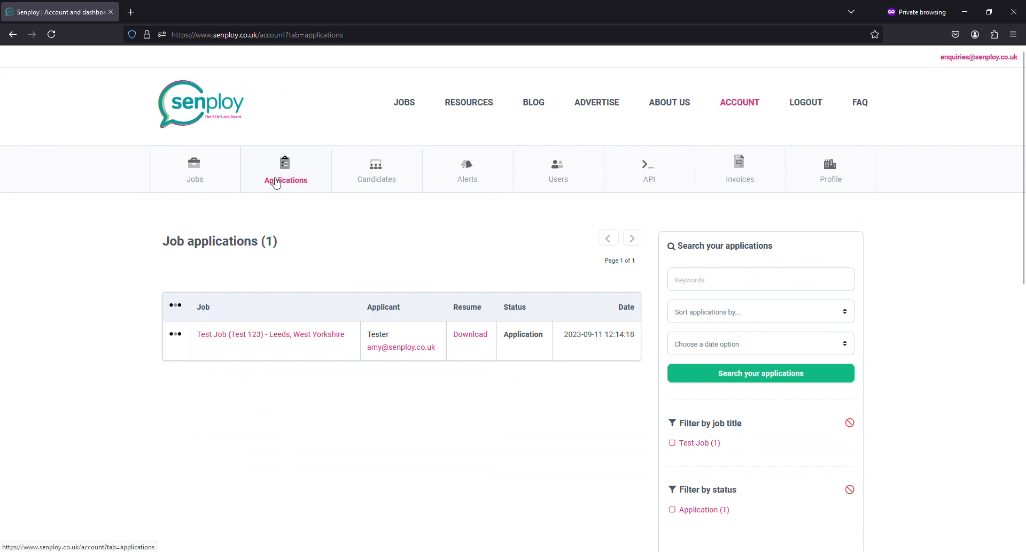
left_click(196, 181)
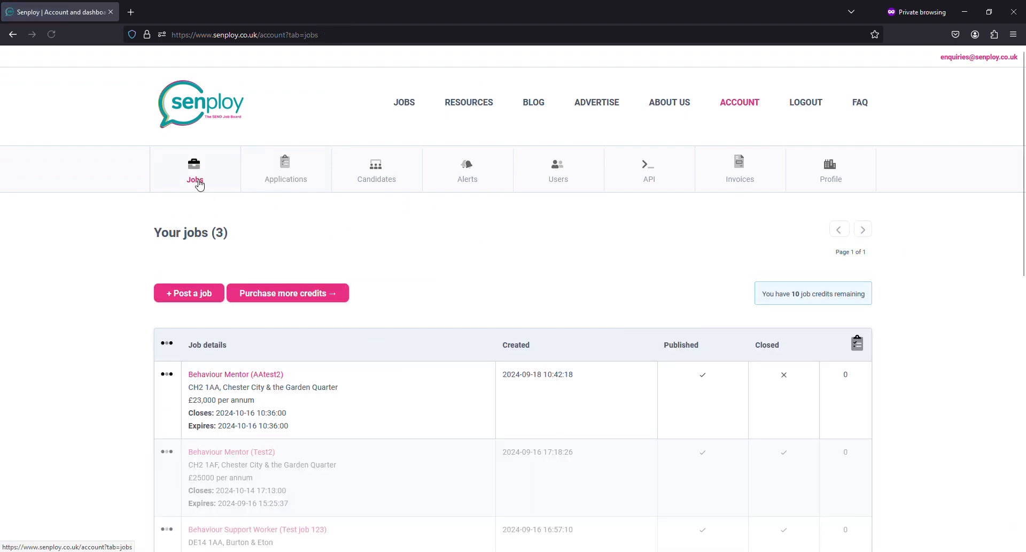